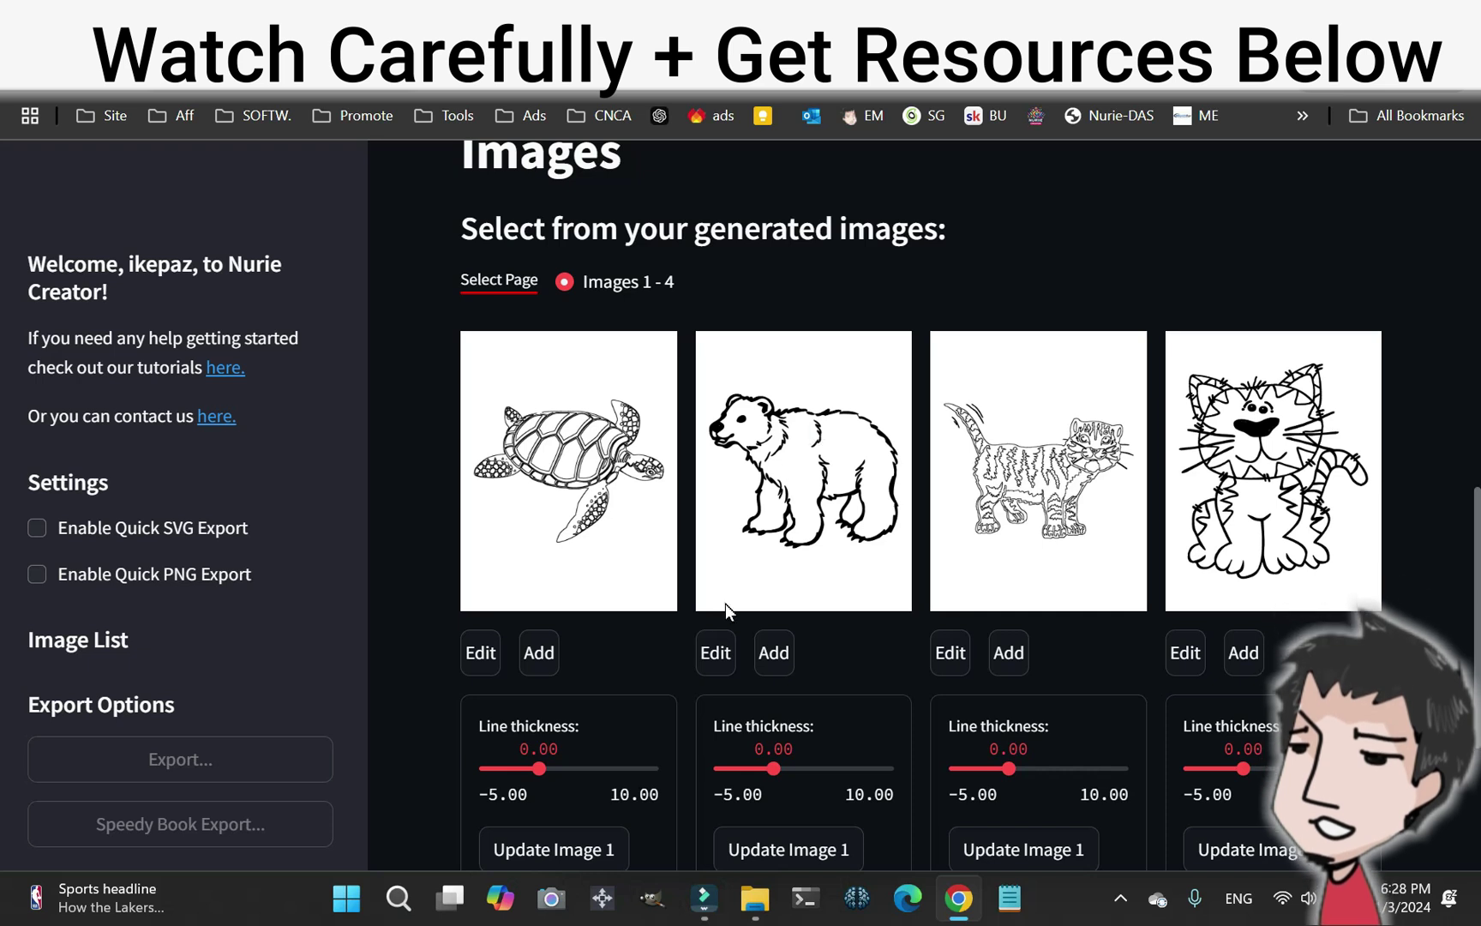
Open the bear coloring page from the generated images gallery in the image editor
{"action": "left_click", "coordinate": [716, 658]}
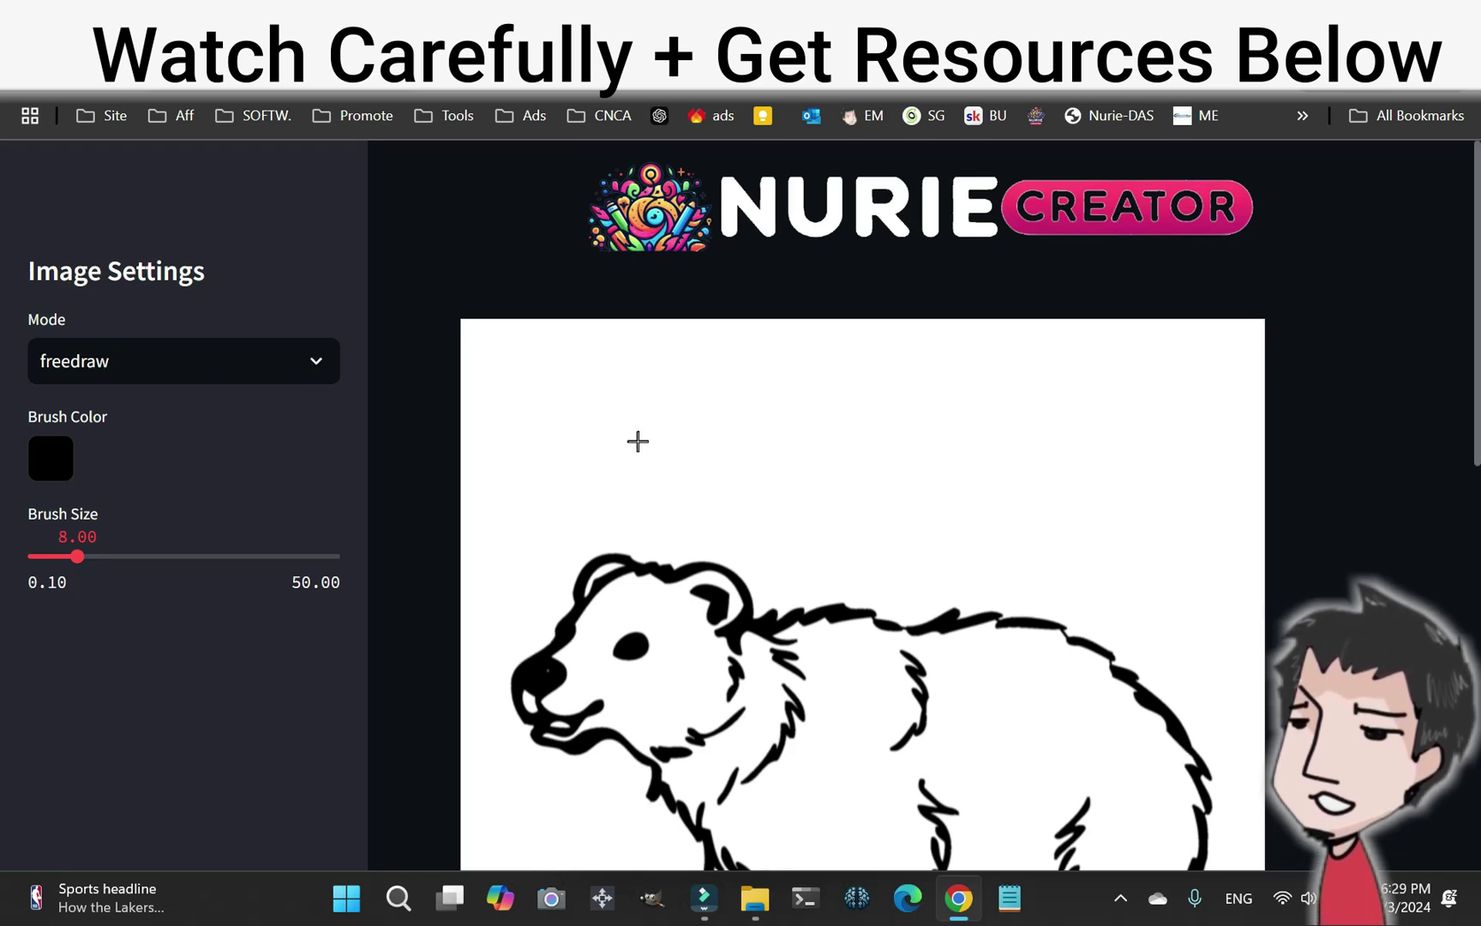
Draw a test stroke, undo it, and switch the editor to transform mode
{"action": "mouse_move", "coordinate": [648, 436]}
{"action": "left_mouse_down"}
{"action": "mouse_move", "coordinate": [668, 460]}
{"action": "mouse_move", "coordinate": [706, 465]}
{"action": "mouse_move", "coordinate": [802, 426]}
{"action": "mouse_move", "coordinate": [727, 447]}
{"action": "mouse_move", "coordinate": [895, 498]}
{"action": "mouse_move", "coordinate": [829, 533]}
{"action": "mouse_move", "coordinate": [868, 463]}
{"action": "mouse_move", "coordinate": [938, 509]}
{"action": "mouse_move", "coordinate": [955, 461]}
{"action": "mouse_move", "coordinate": [922, 474]}
{"action": "mouse_move", "coordinate": [959, 541]}
{"action": "mouse_move", "coordinate": [938, 547]}
{"action": "mouse_move", "coordinate": [960, 534]}
{"action": "mouse_move", "coordinate": [1012, 559]}
{"action": "mouse_move", "coordinate": [1045, 516]}
{"action": "mouse_move", "coordinate": [1012, 466]}
{"action": "mouse_move", "coordinate": [1071, 468]}
{"action": "mouse_move", "coordinate": [1080, 505]}
{"action": "mouse_move", "coordinate": [1103, 498]}
{"action": "mouse_move", "coordinate": [1076, 433]}
{"action": "mouse_move", "coordinate": [969, 406]}
{"action": "mouse_move", "coordinate": [980, 378]}
{"action": "mouse_move", "coordinate": [1092, 402]}
{"action": "mouse_move", "coordinate": [996, 443]}
{"action": "mouse_move", "coordinate": [896, 417]}
{"action": "left_mouse_up"}
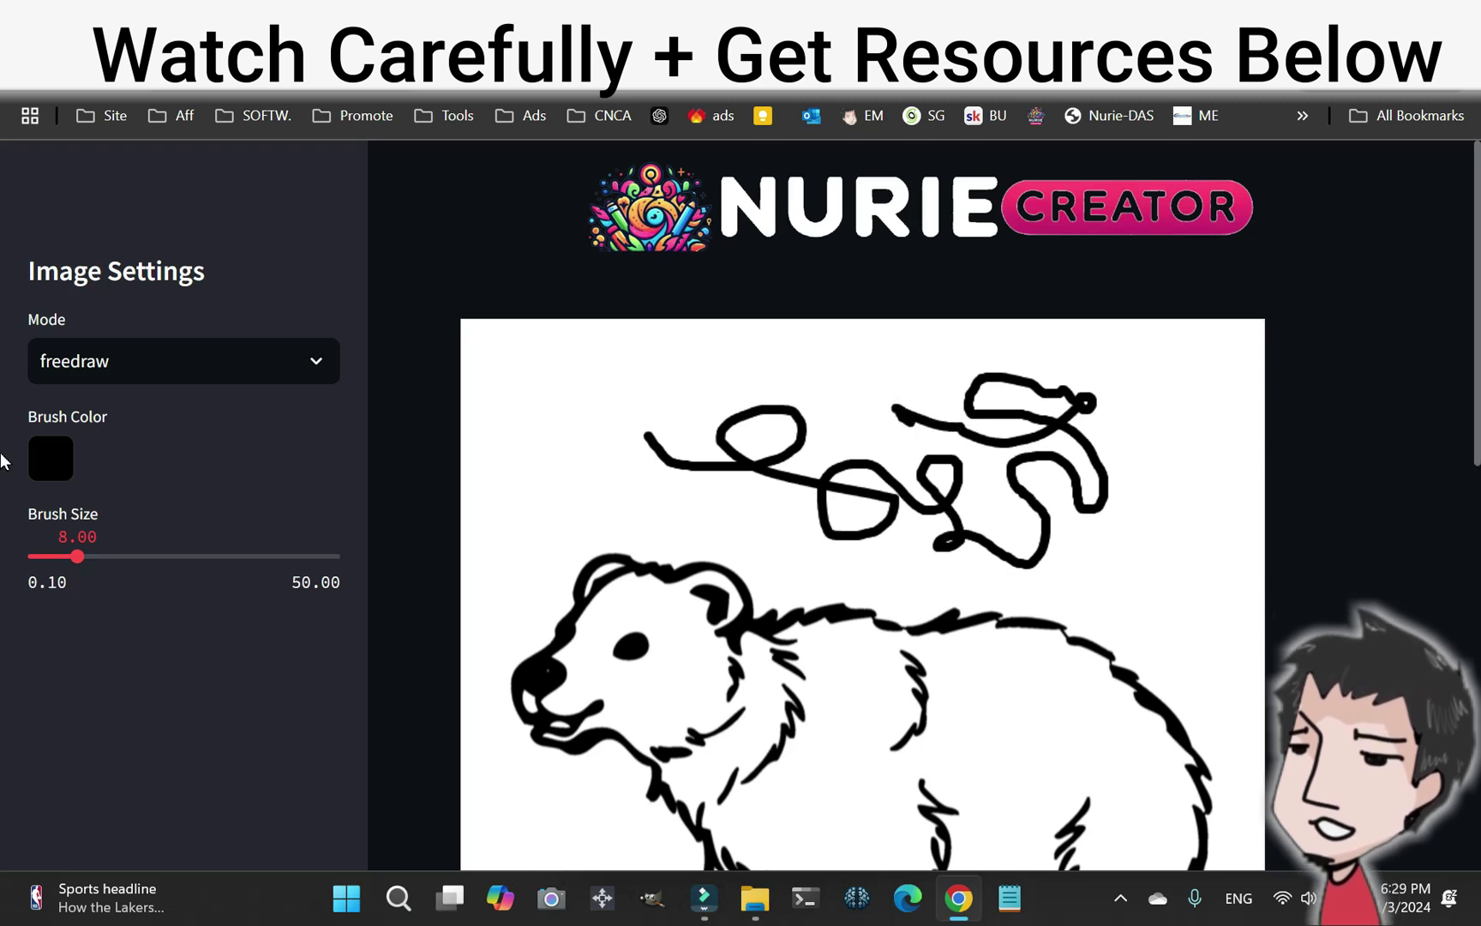
{"action": "scroll", "coordinate": [660, 639], "scroll_direction": "down", "scroll_amount": 8}
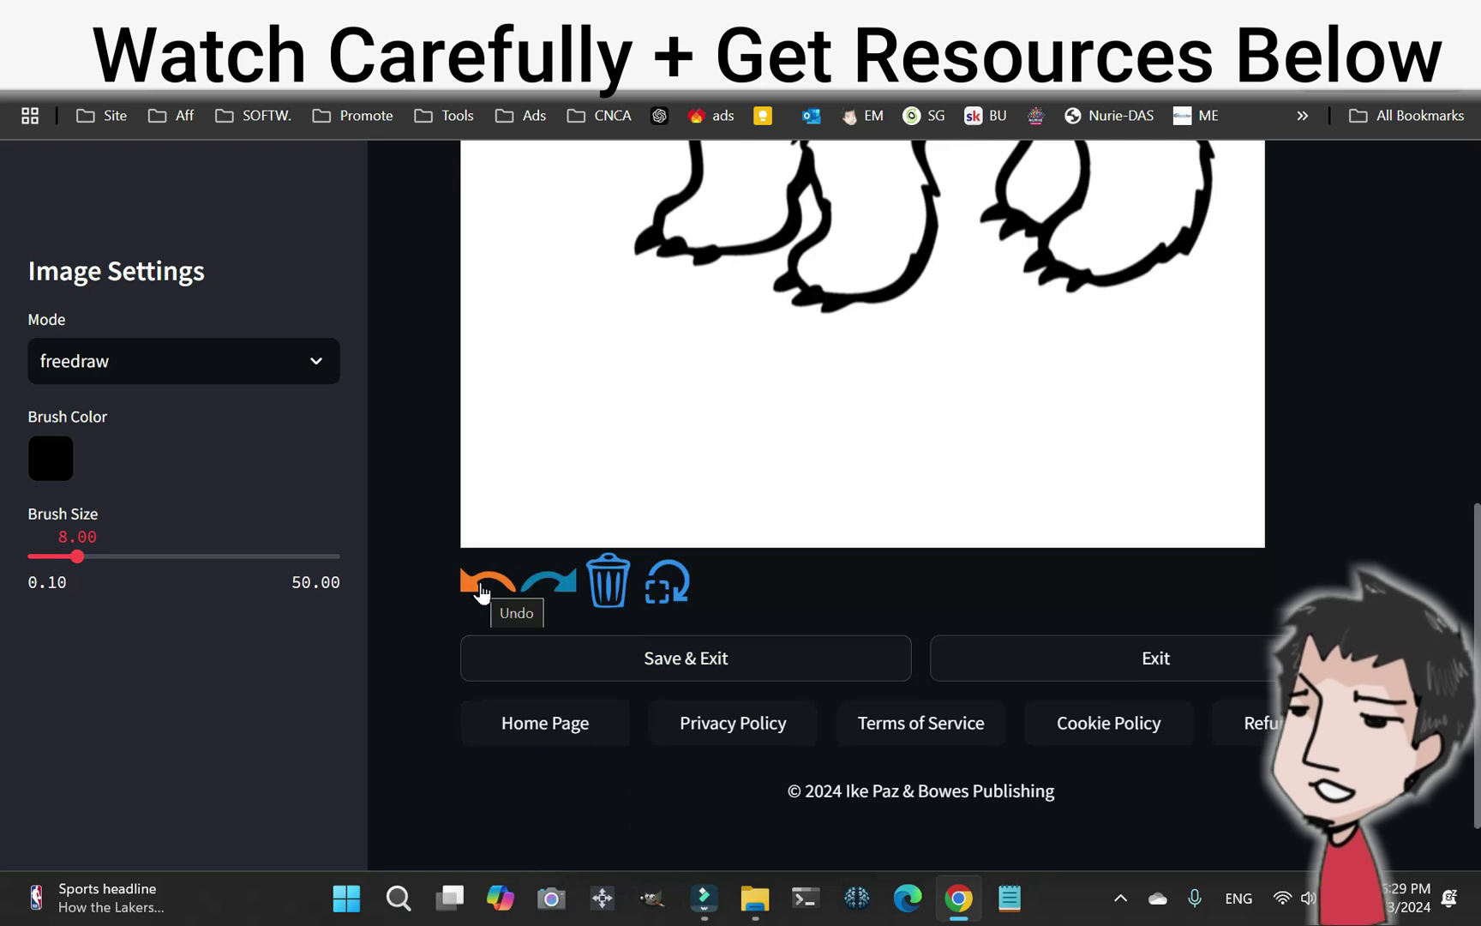
{"action": "left_click", "coordinate": [481, 590]}
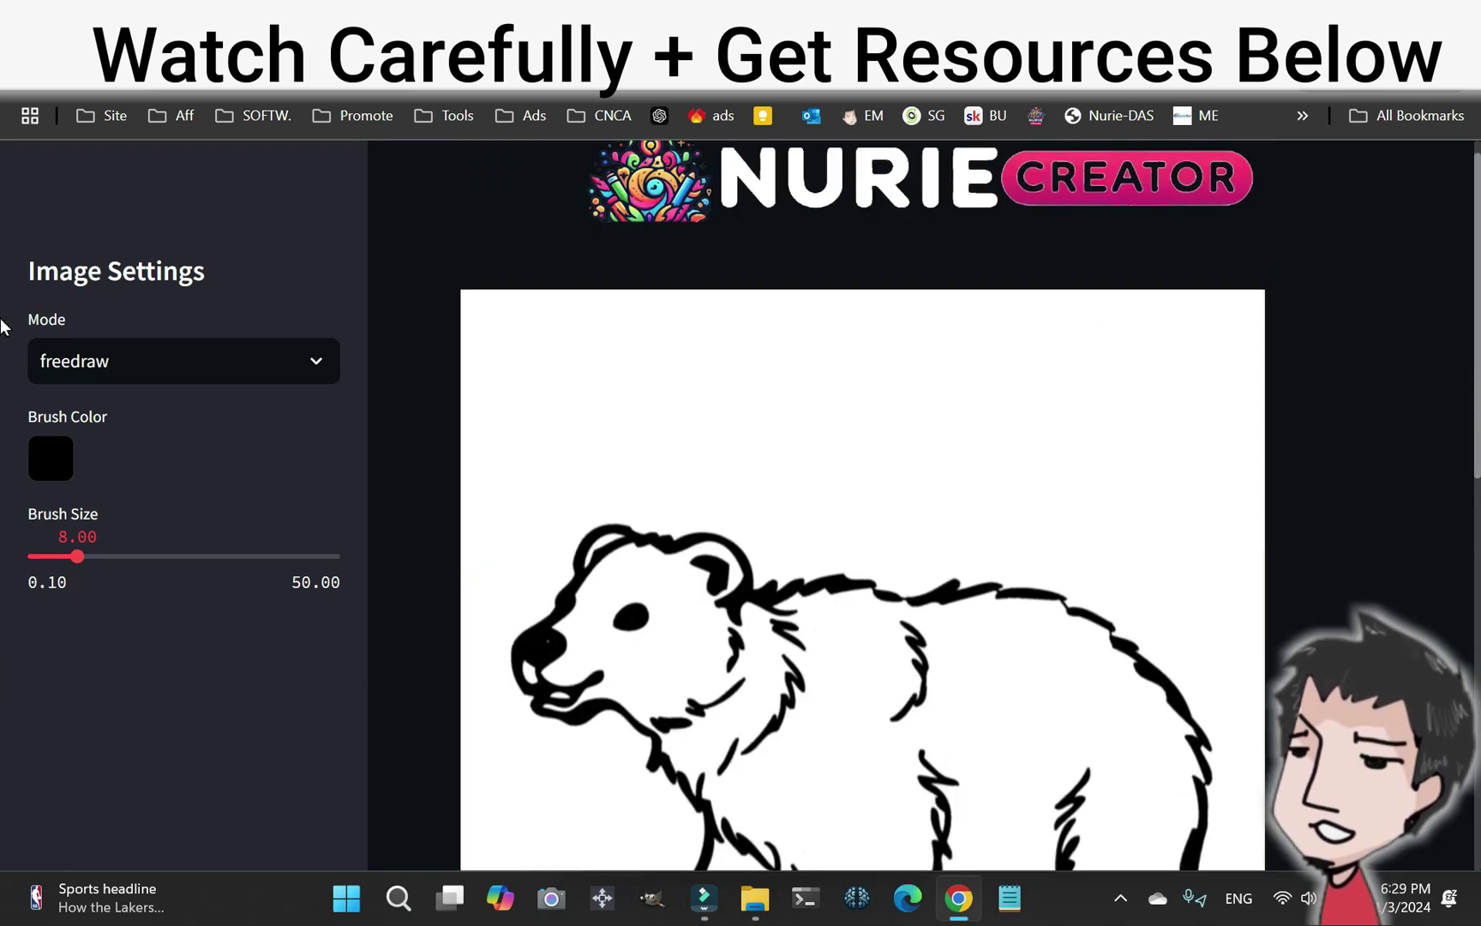
{"action": "left_click", "coordinate": [314, 363]}
{"action": "left_click", "coordinate": [112, 459]}
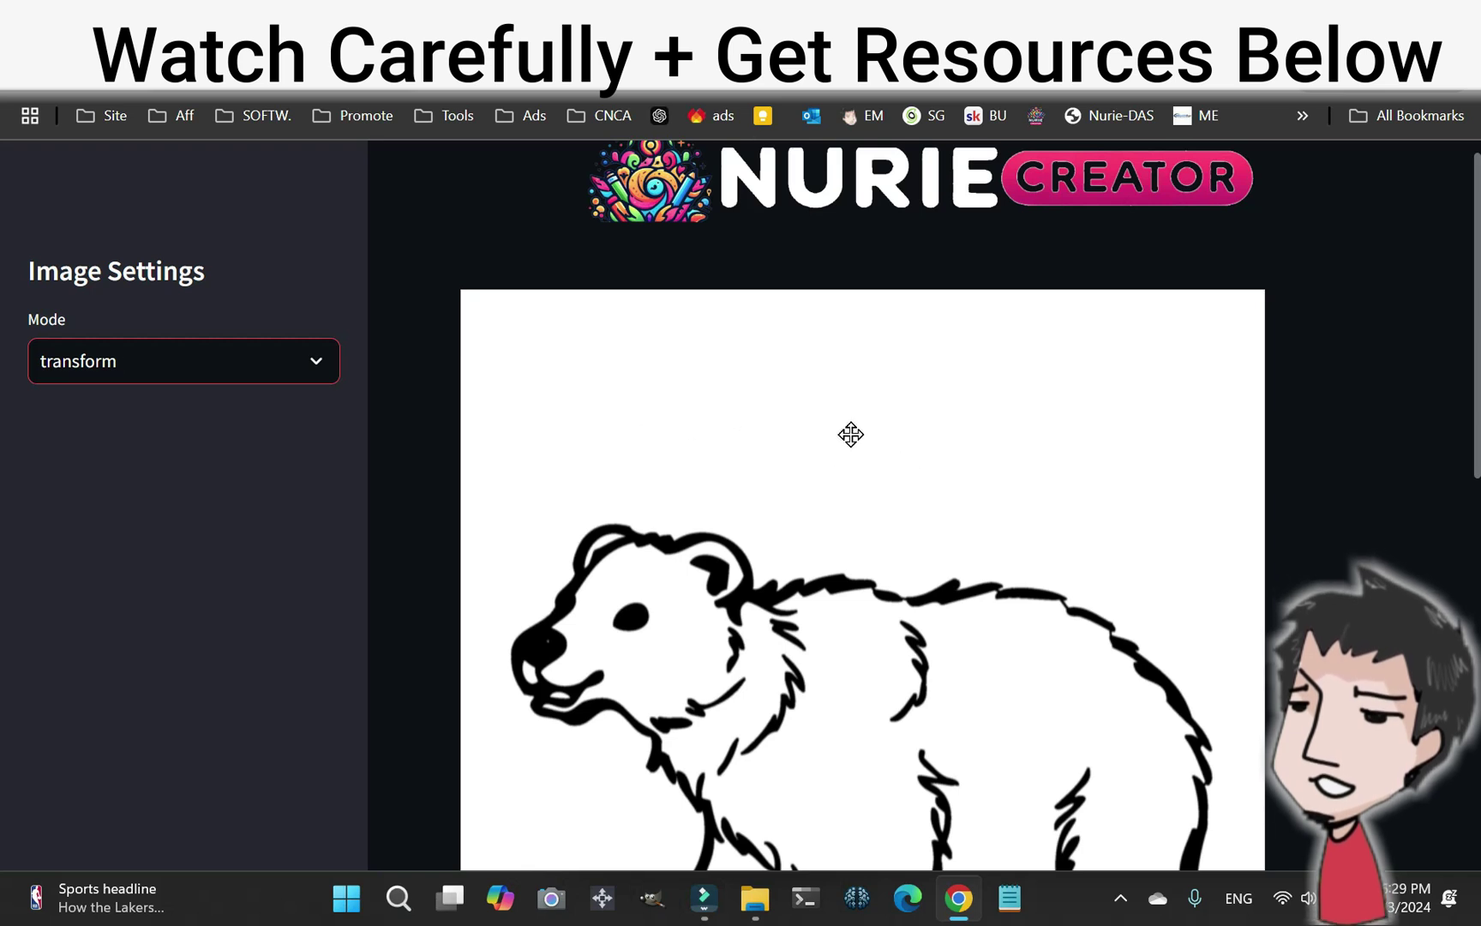
{"action": "mouse_move", "coordinate": [827, 529]}
{"action": "left_mouse_down"}
{"action": "mouse_move", "coordinate": [823, 506]}
{"action": "mouse_move", "coordinate": [783, 513]}
{"action": "mouse_move", "coordinate": [831, 535]}
{"action": "mouse_move", "coordinate": [840, 506]}
{"action": "mouse_move", "coordinate": [826, 520]}
{"action": "mouse_move", "coordinate": [846, 536]}
{"action": "mouse_move", "coordinate": [826, 522]}
{"action": "left_mouse_up"}
{"action": "left_click_drag", "start_coordinate": [1473, 437], "coordinate": [1471, 677]}
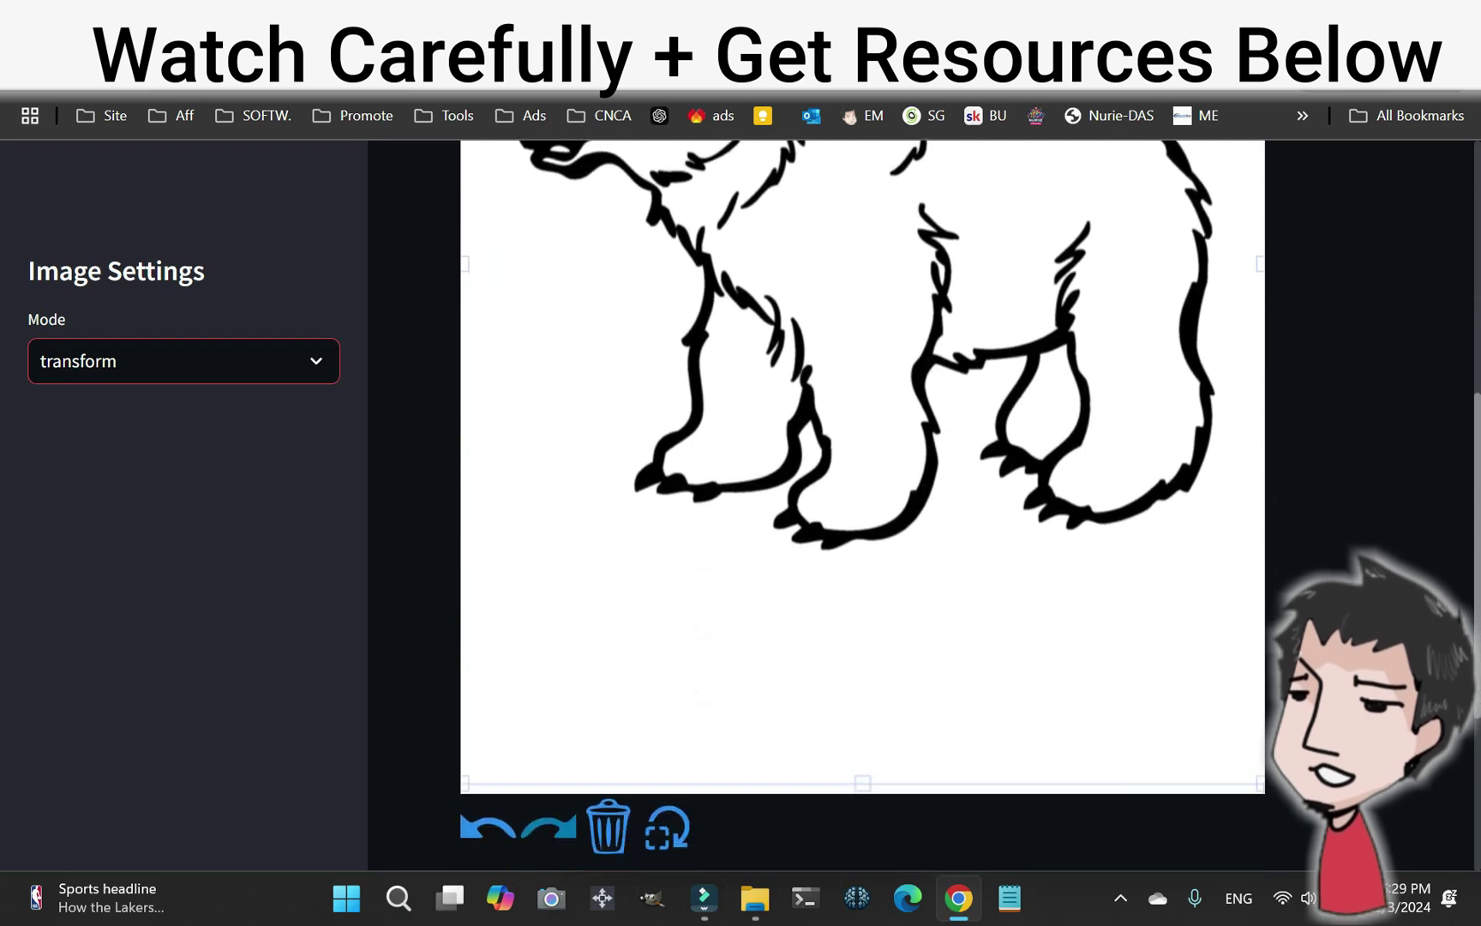
{"action": "left_click_drag", "start_coordinate": [1034, 629], "coordinate": [1038, 636]}
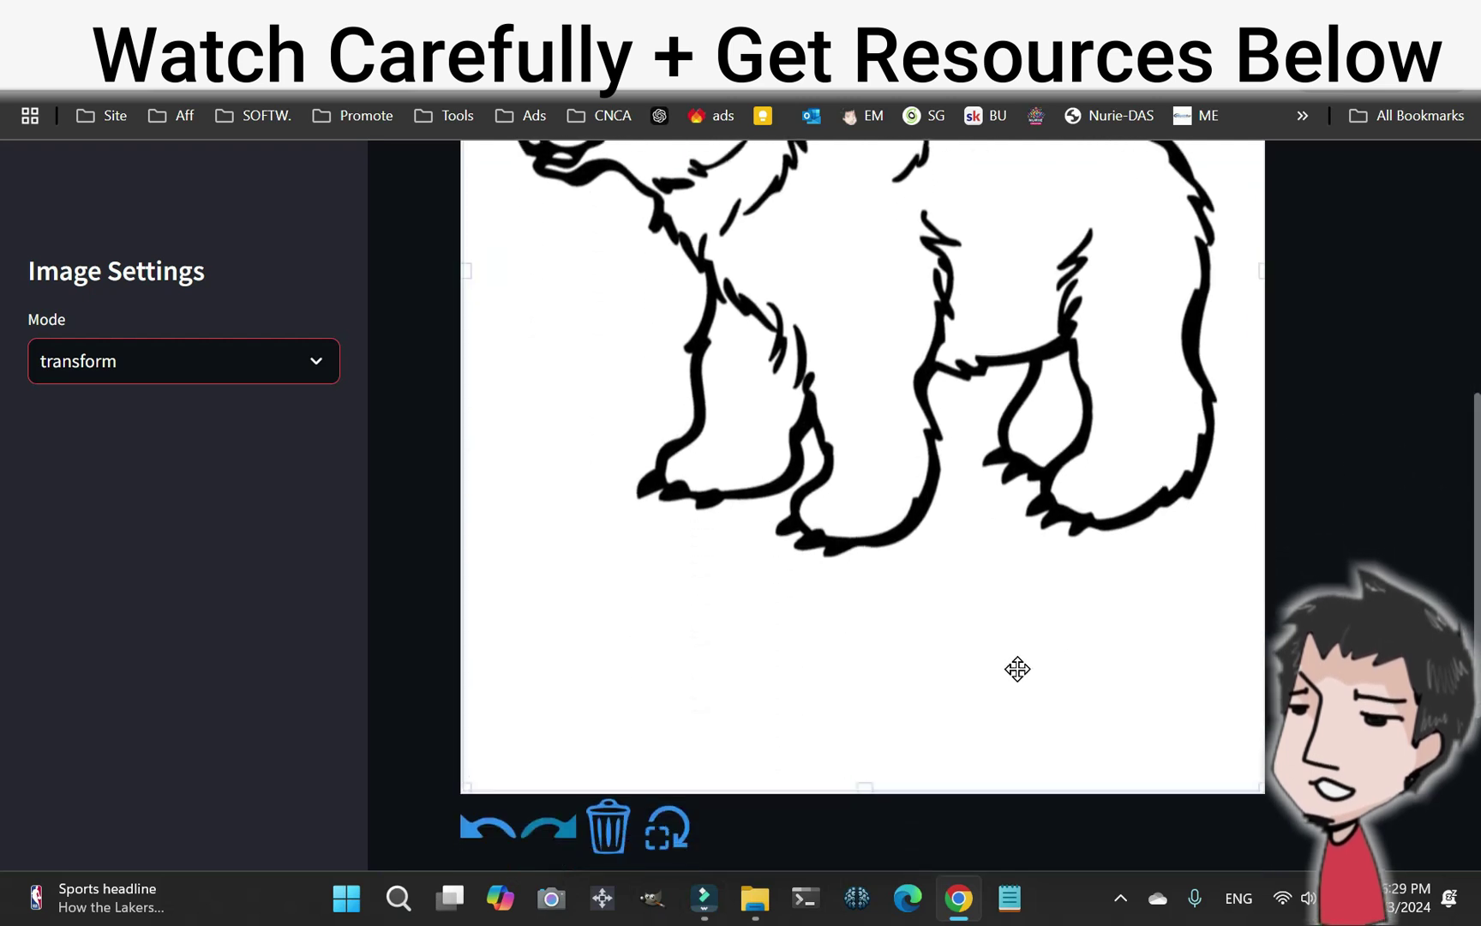
{"action": "left_click_drag", "start_coordinate": [866, 787], "coordinate": [865, 282]}
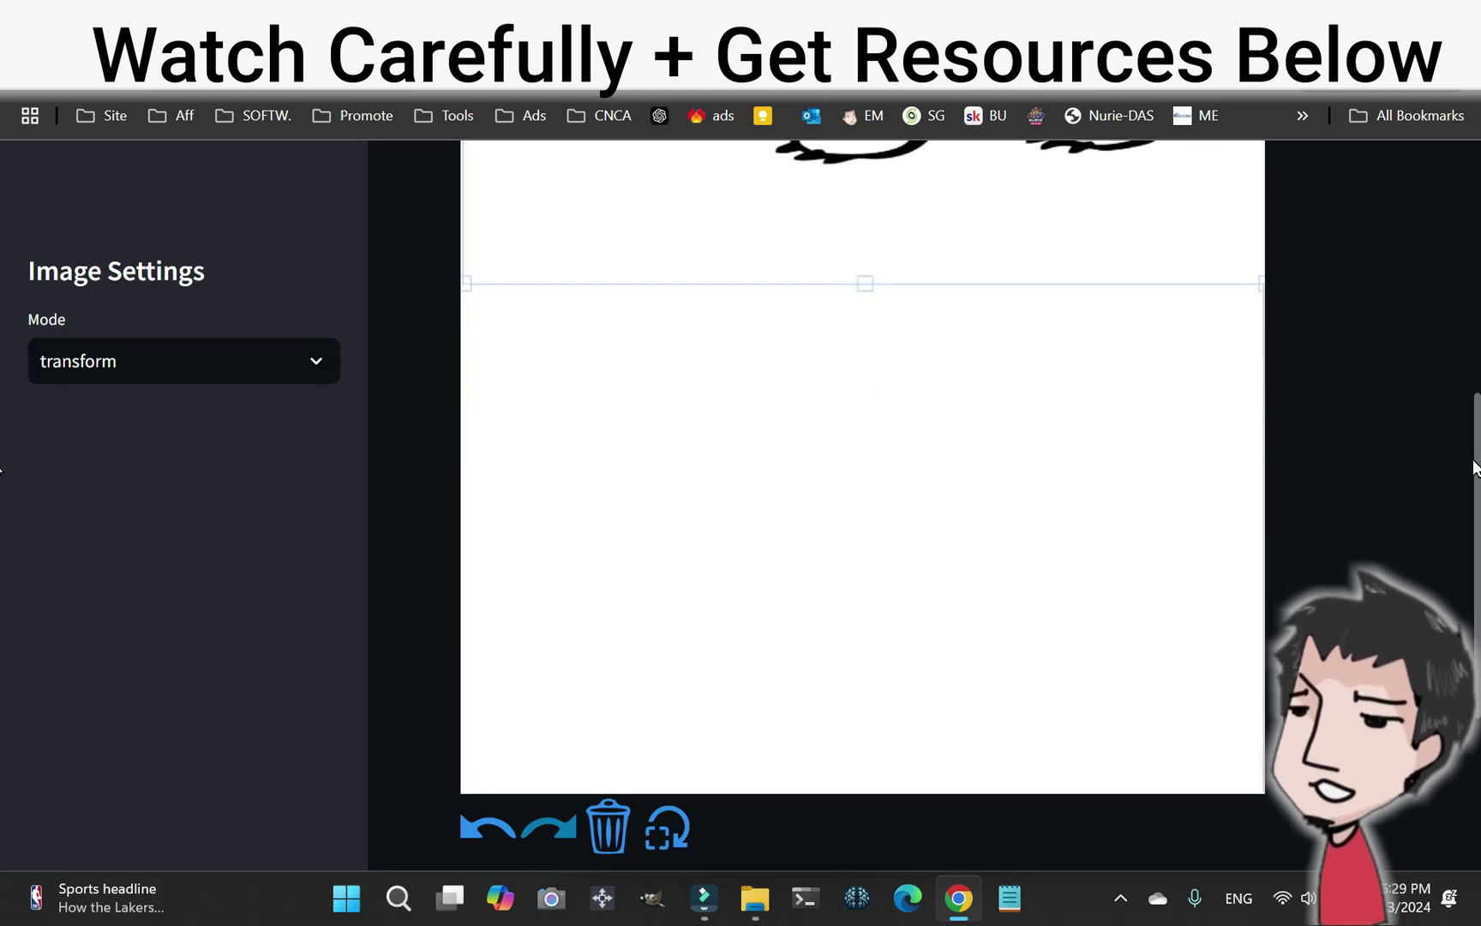
{"action": "scroll", "coordinate": [1477, 442], "scroll_direction": "up", "scroll_amount": 5}
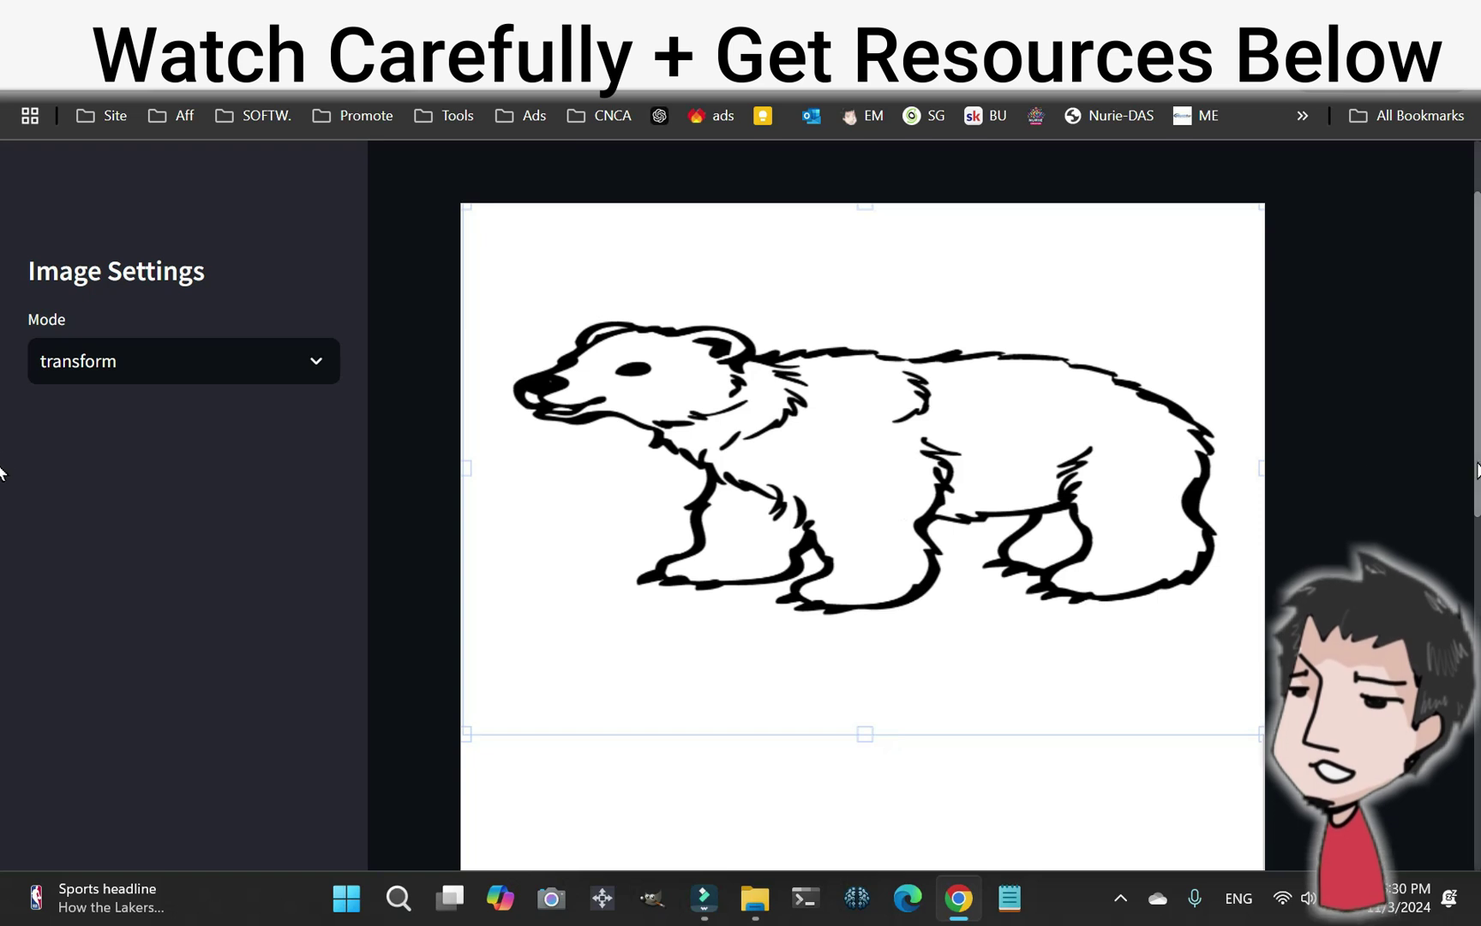
{"action": "scroll", "coordinate": [1460, 745], "scroll_direction": "down", "scroll_amount": 5}
{"action": "left_click", "coordinate": [482, 664]}
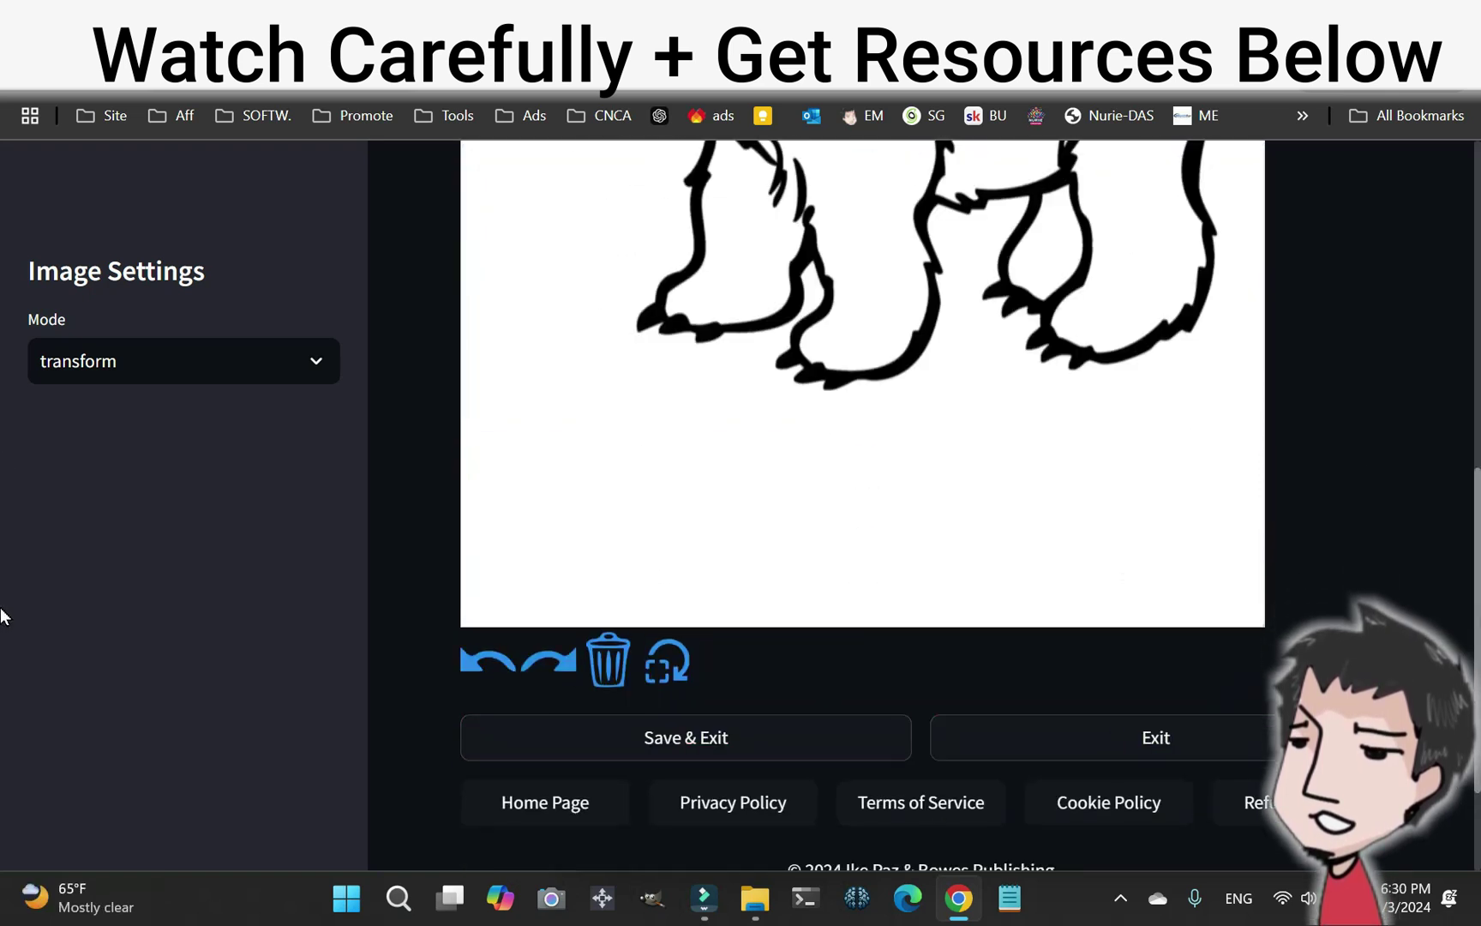
{"action": "scroll", "coordinate": [3, 612], "scroll_direction": "up", "scroll_amount": 7}
{"action": "scroll", "coordinate": [3, 329], "scroll_direction": "up", "scroll_amount": 1}
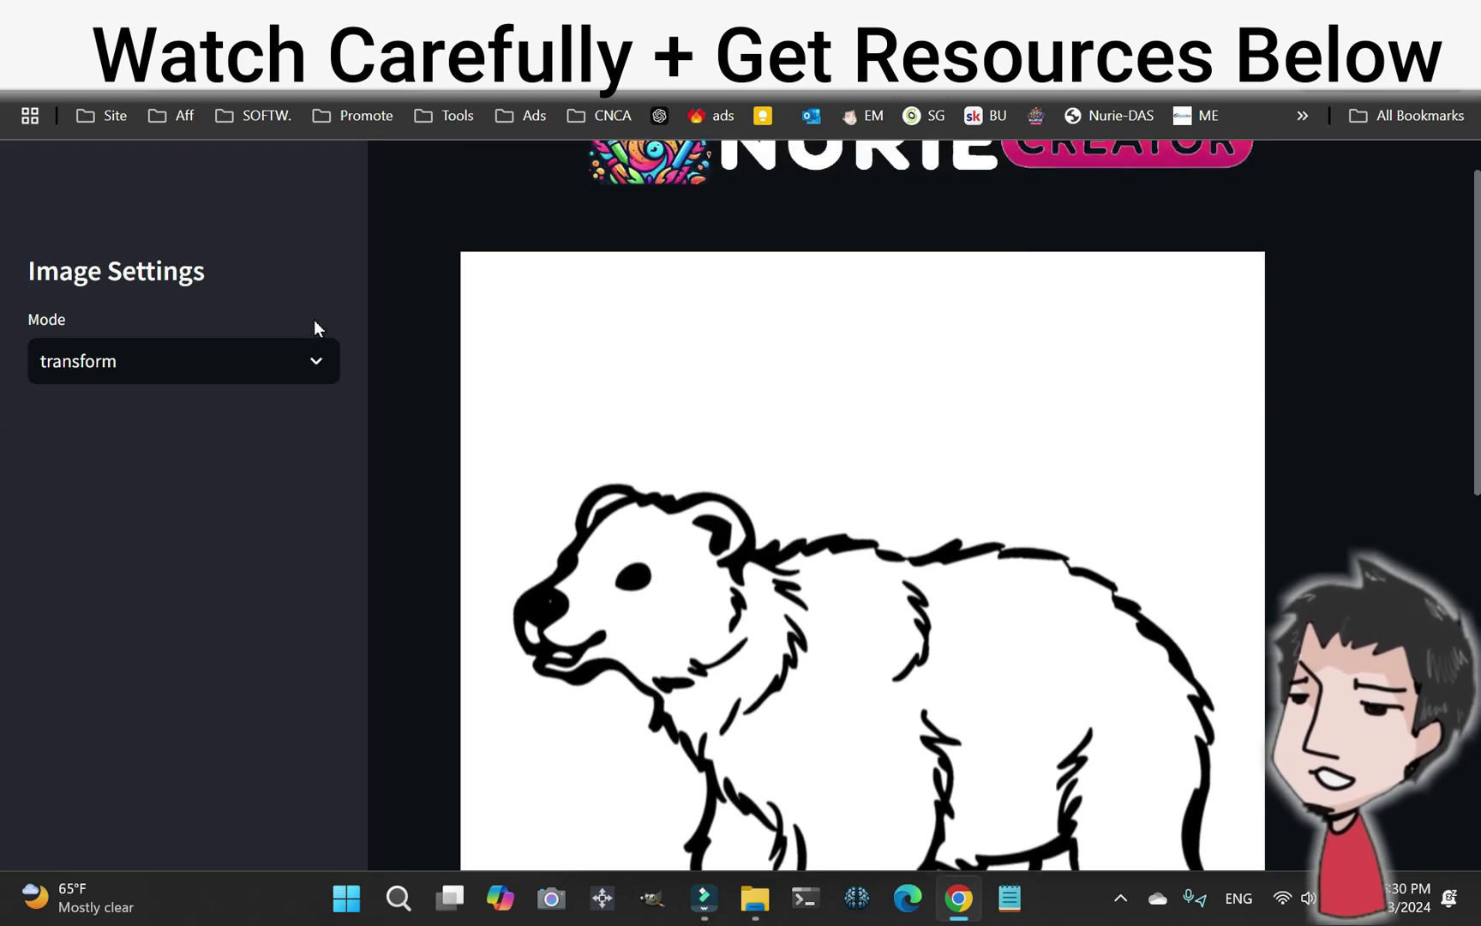
Switch the editor to text mode with the Mouse Memoirs font
{"action": "left_click", "coordinate": [308, 366]}
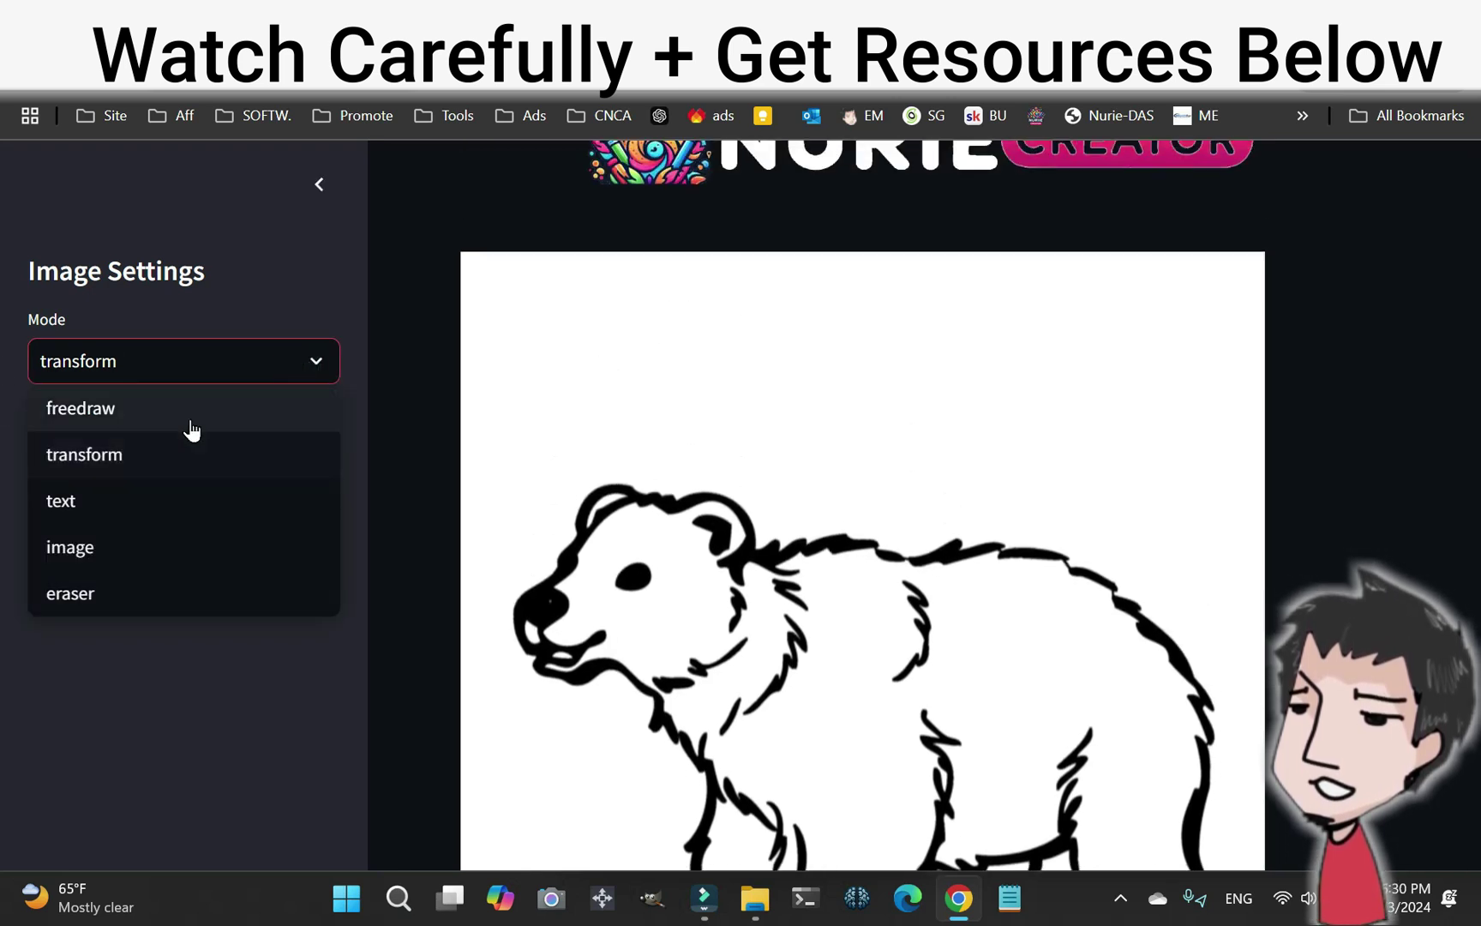
{"action": "left_click", "coordinate": [149, 504]}
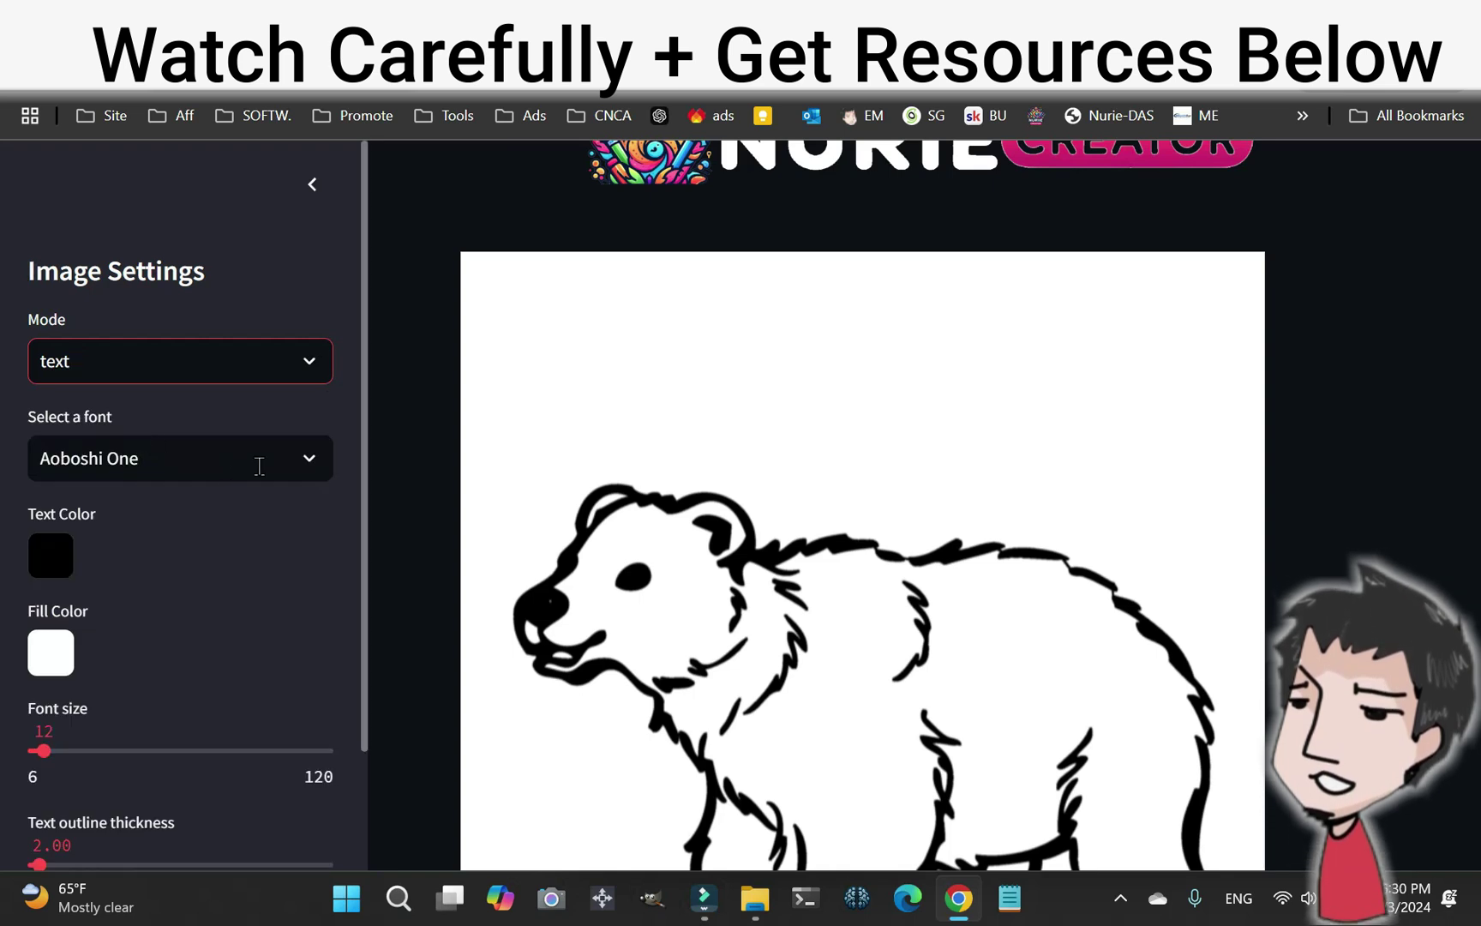
{"action": "left_click", "coordinate": [259, 466]}
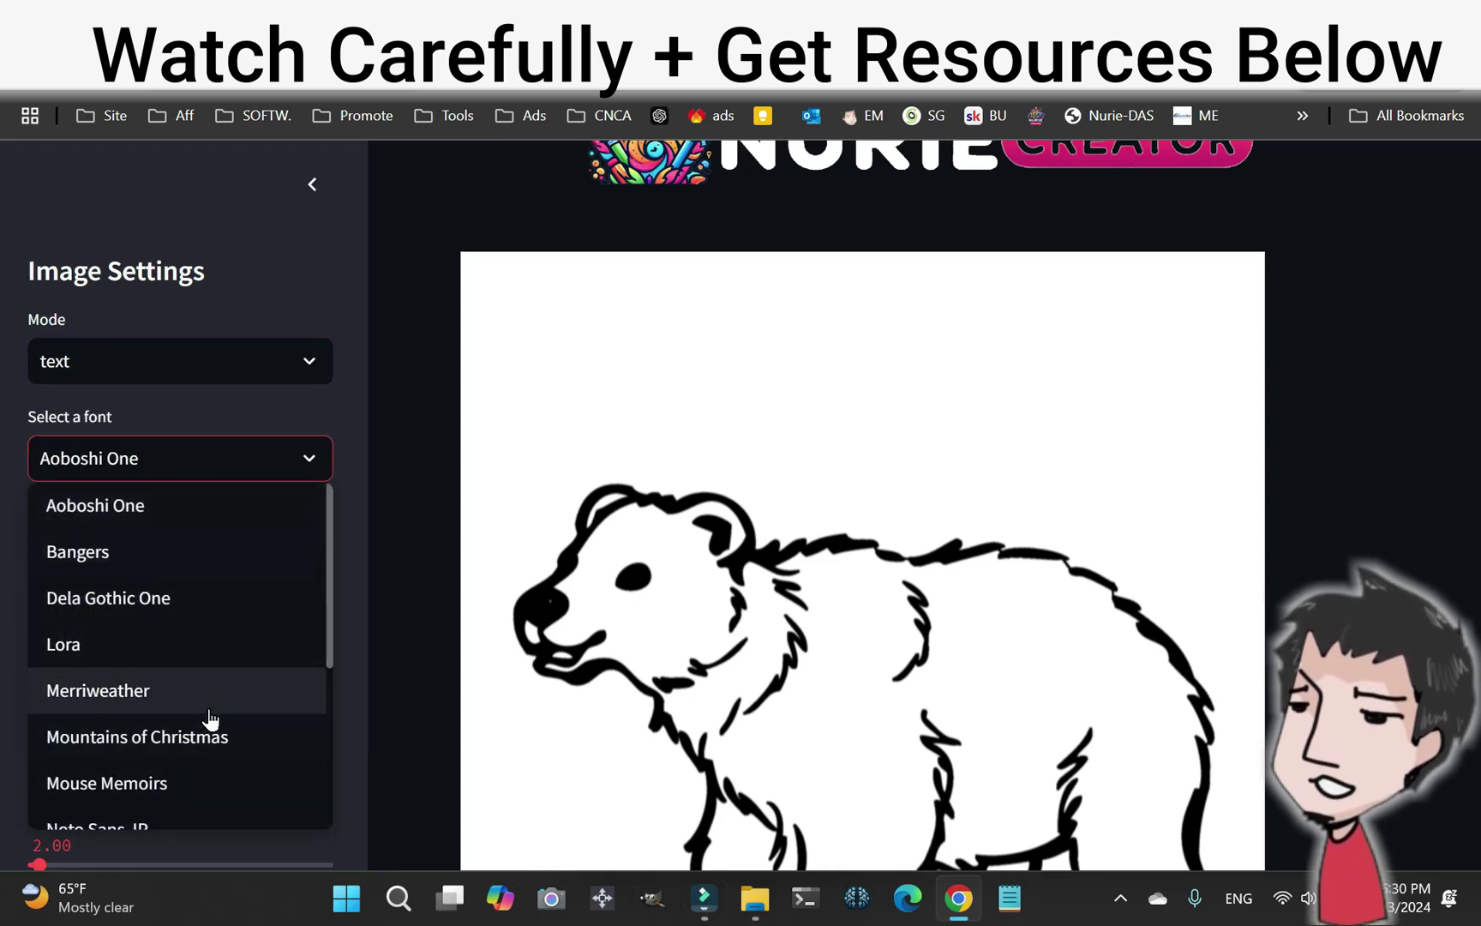
{"action": "left_click_drag", "start_coordinate": [332, 549], "coordinate": [323, 648]}
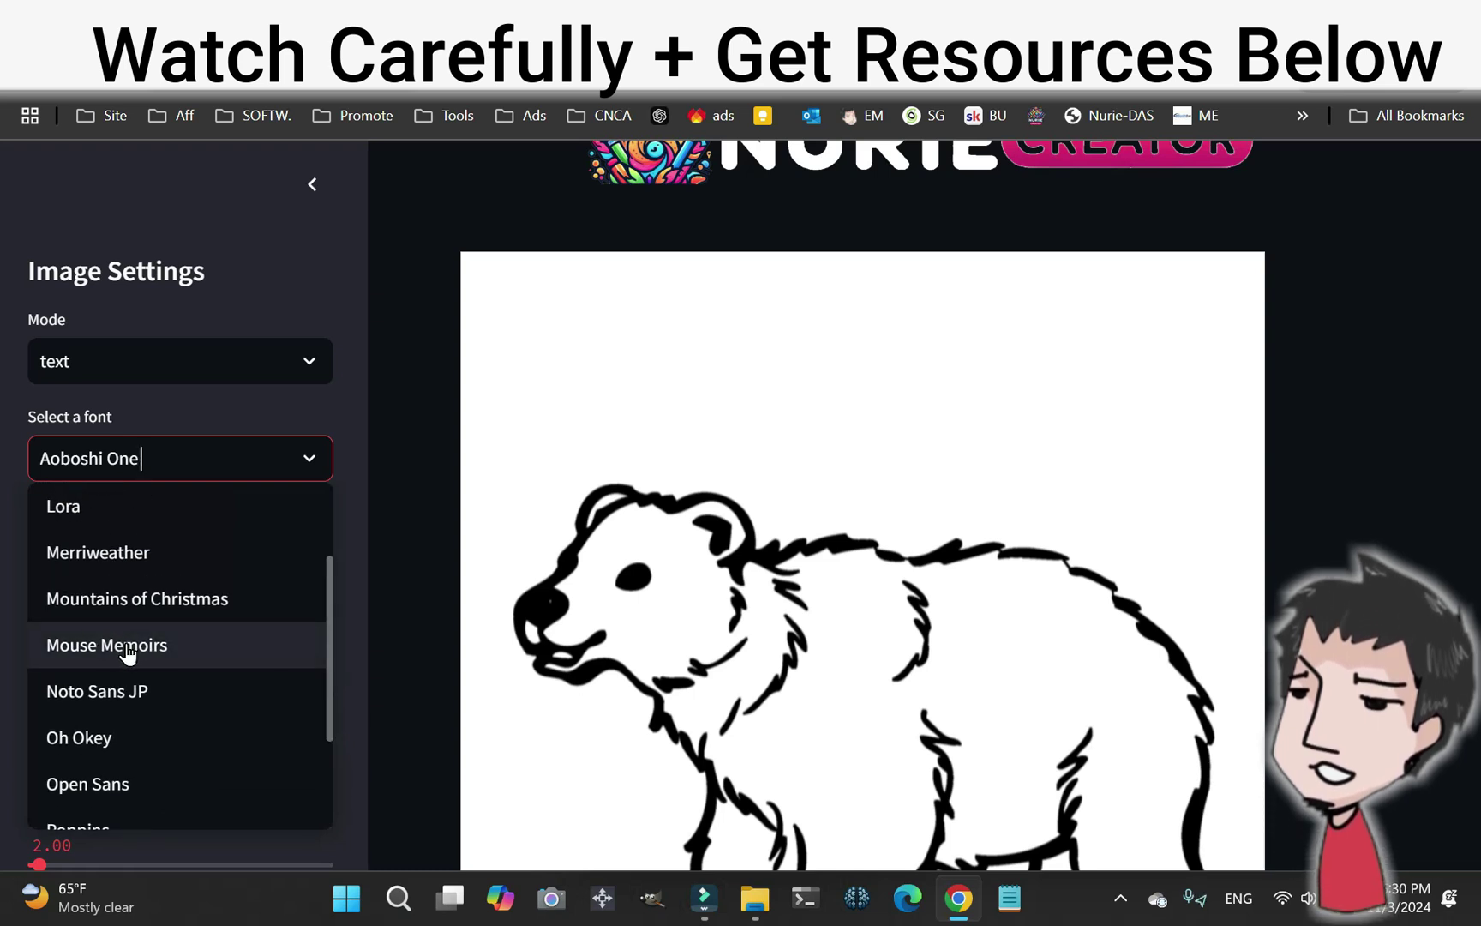
{"action": "left_click", "coordinate": [161, 657]}
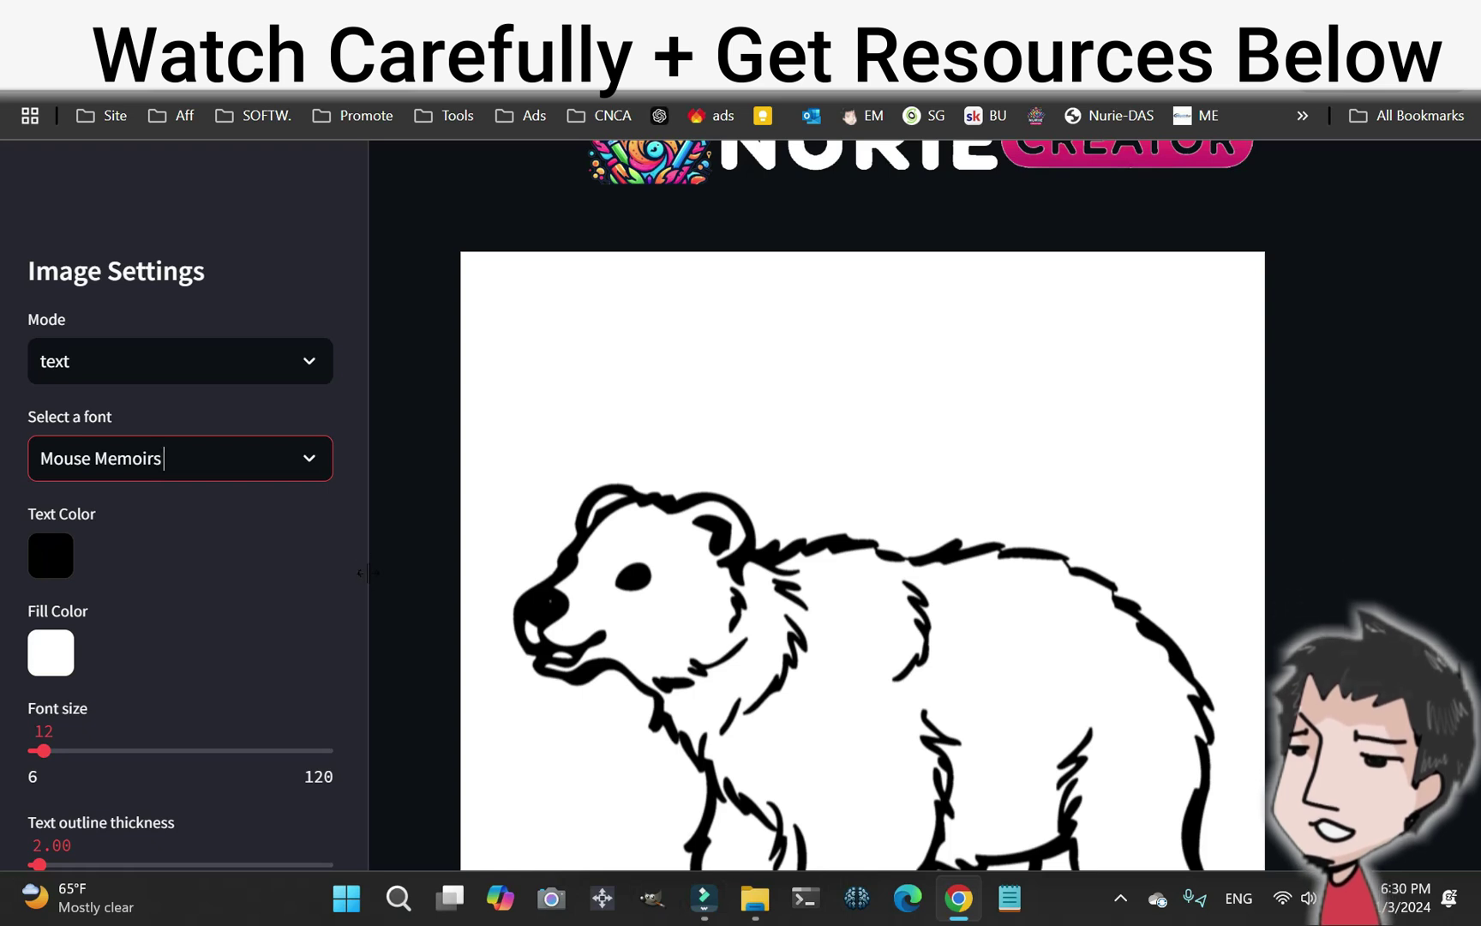
{"action": "scroll", "coordinate": [360, 626], "scroll_direction": "down", "scroll_amount": 2}
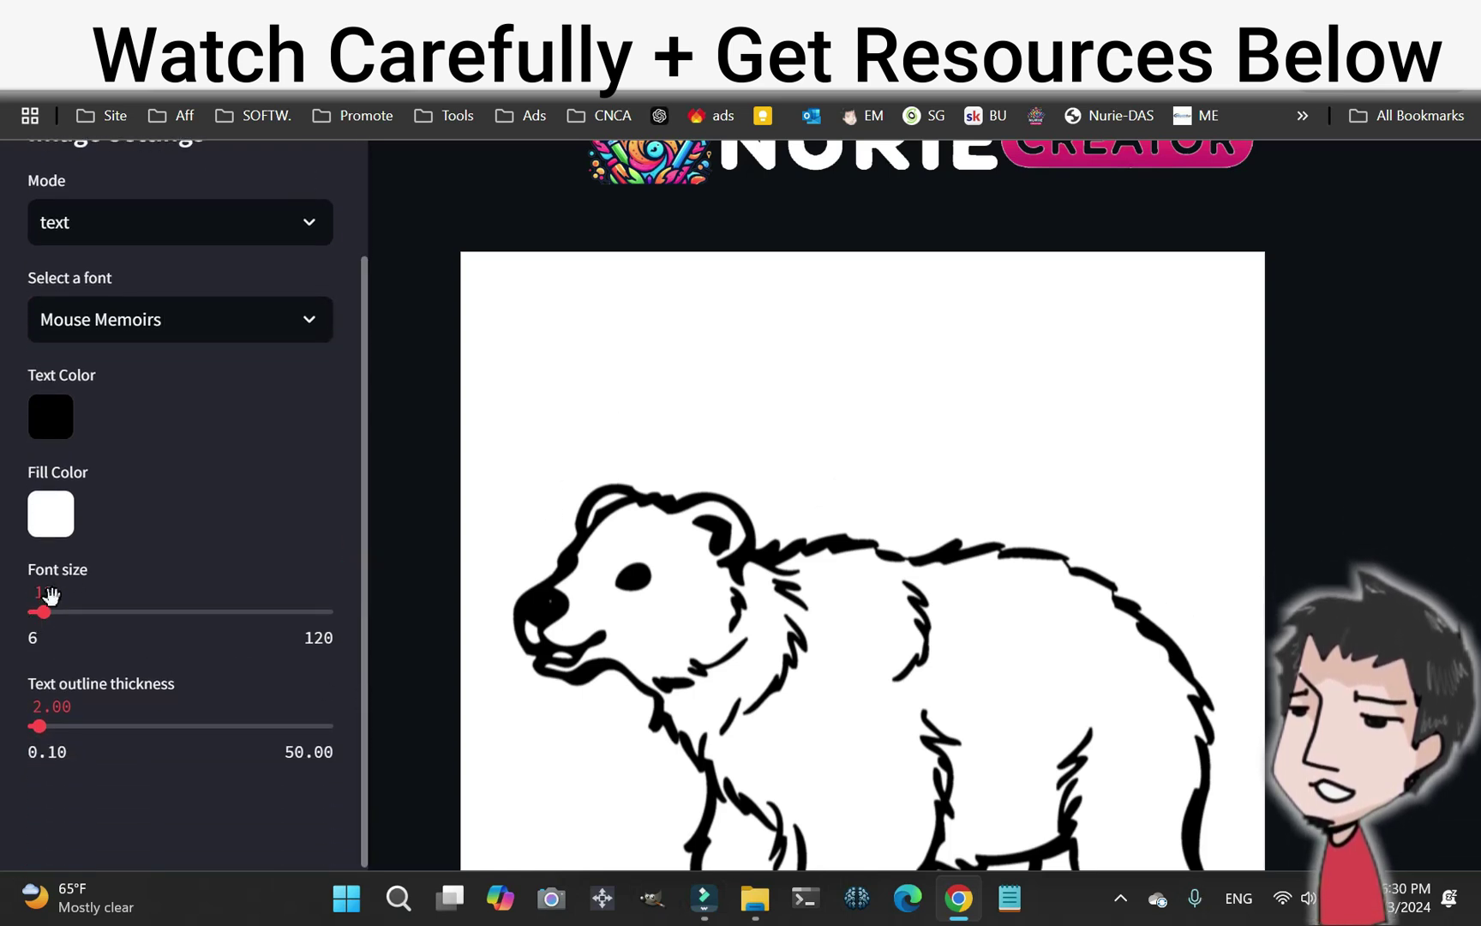
Type the title BEAR above the bear and enlarge it to font size 109
{"action": "left_click_drag", "start_coordinate": [49, 622], "coordinate": [176, 621]}
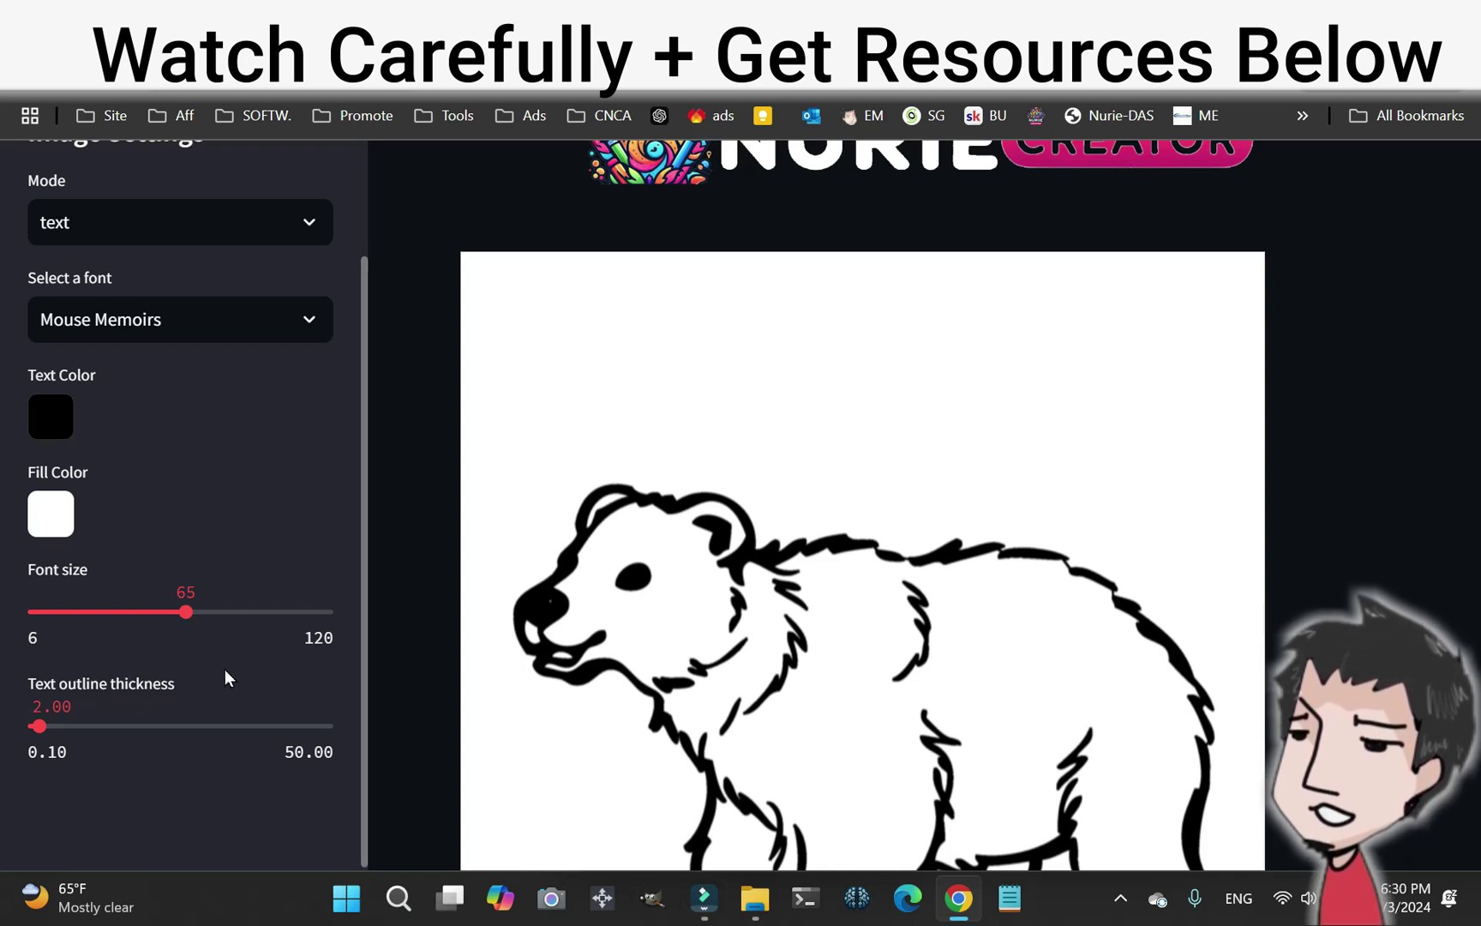
{"action": "left_click", "coordinate": [634, 350]}
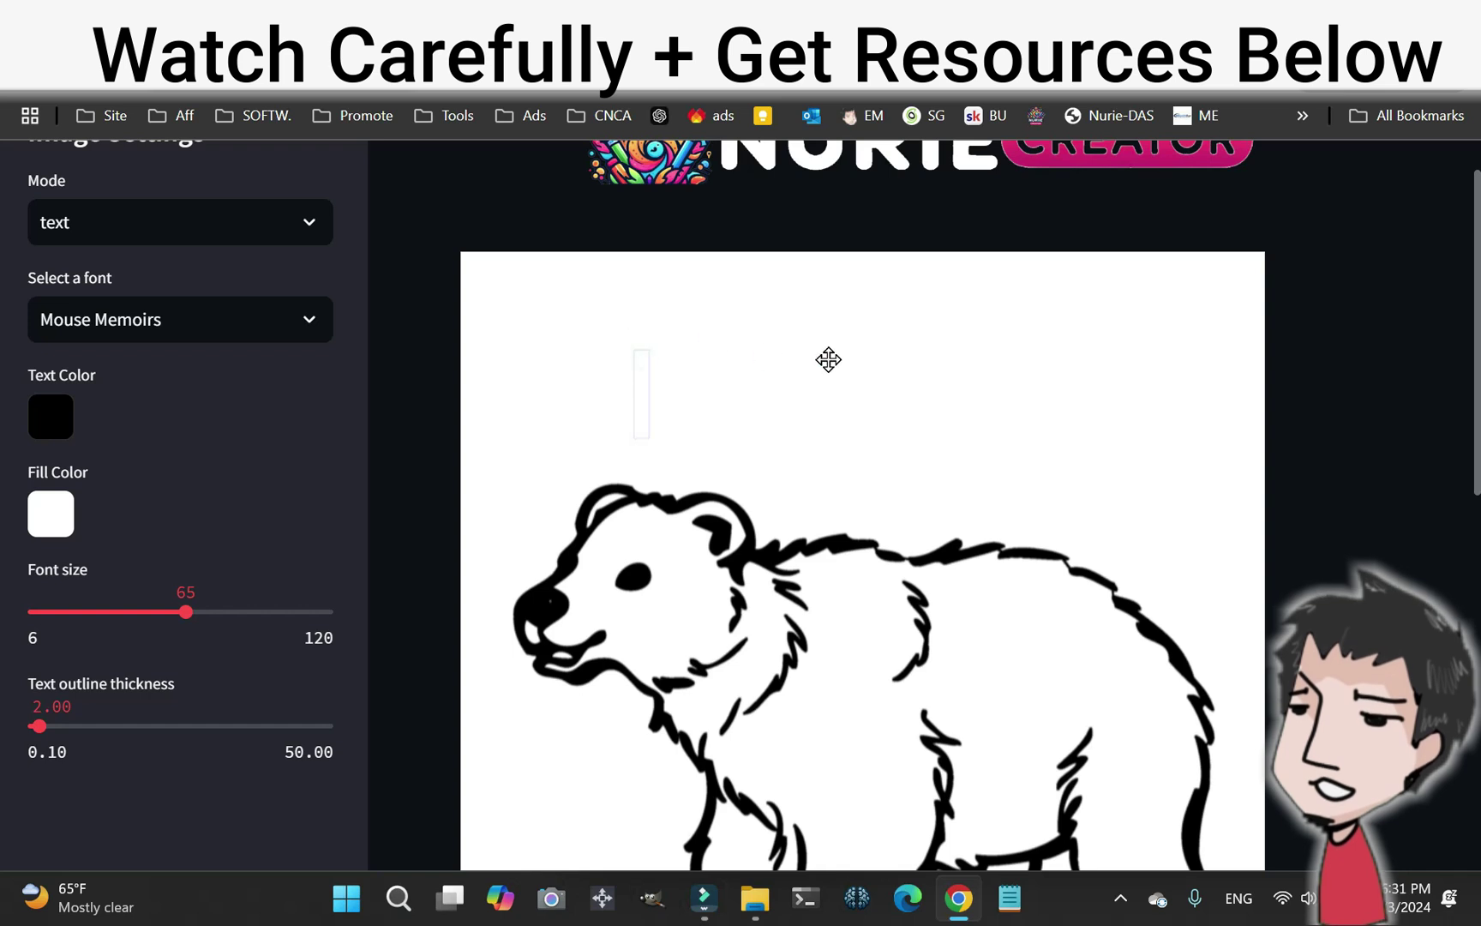
{"action": "type", "text": "BEAR"}
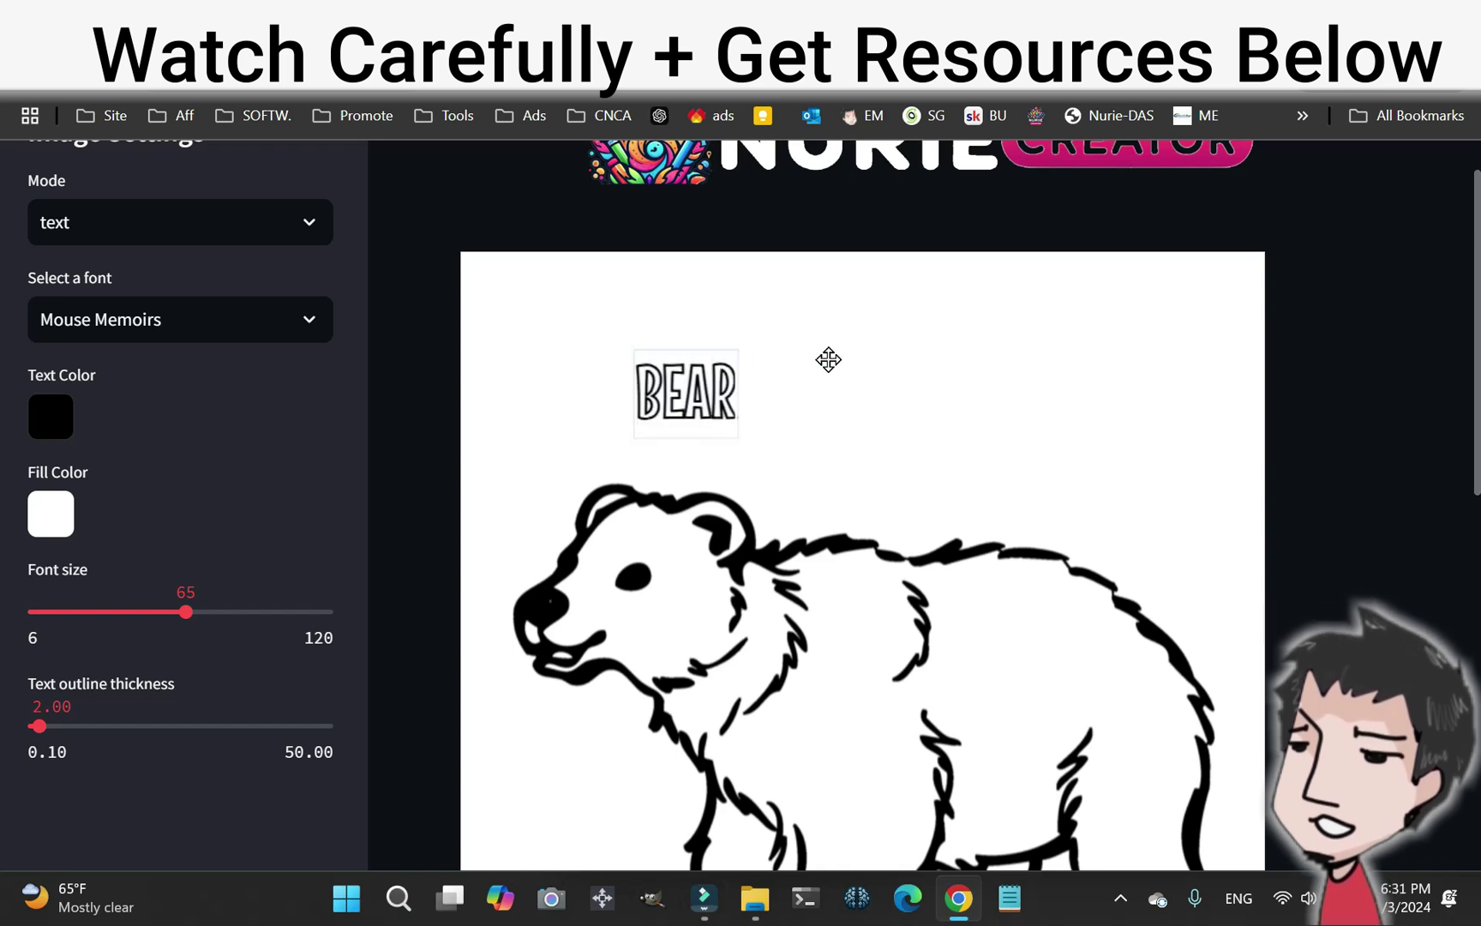
{"action": "left_click_drag", "start_coordinate": [186, 611], "coordinate": [305, 609]}
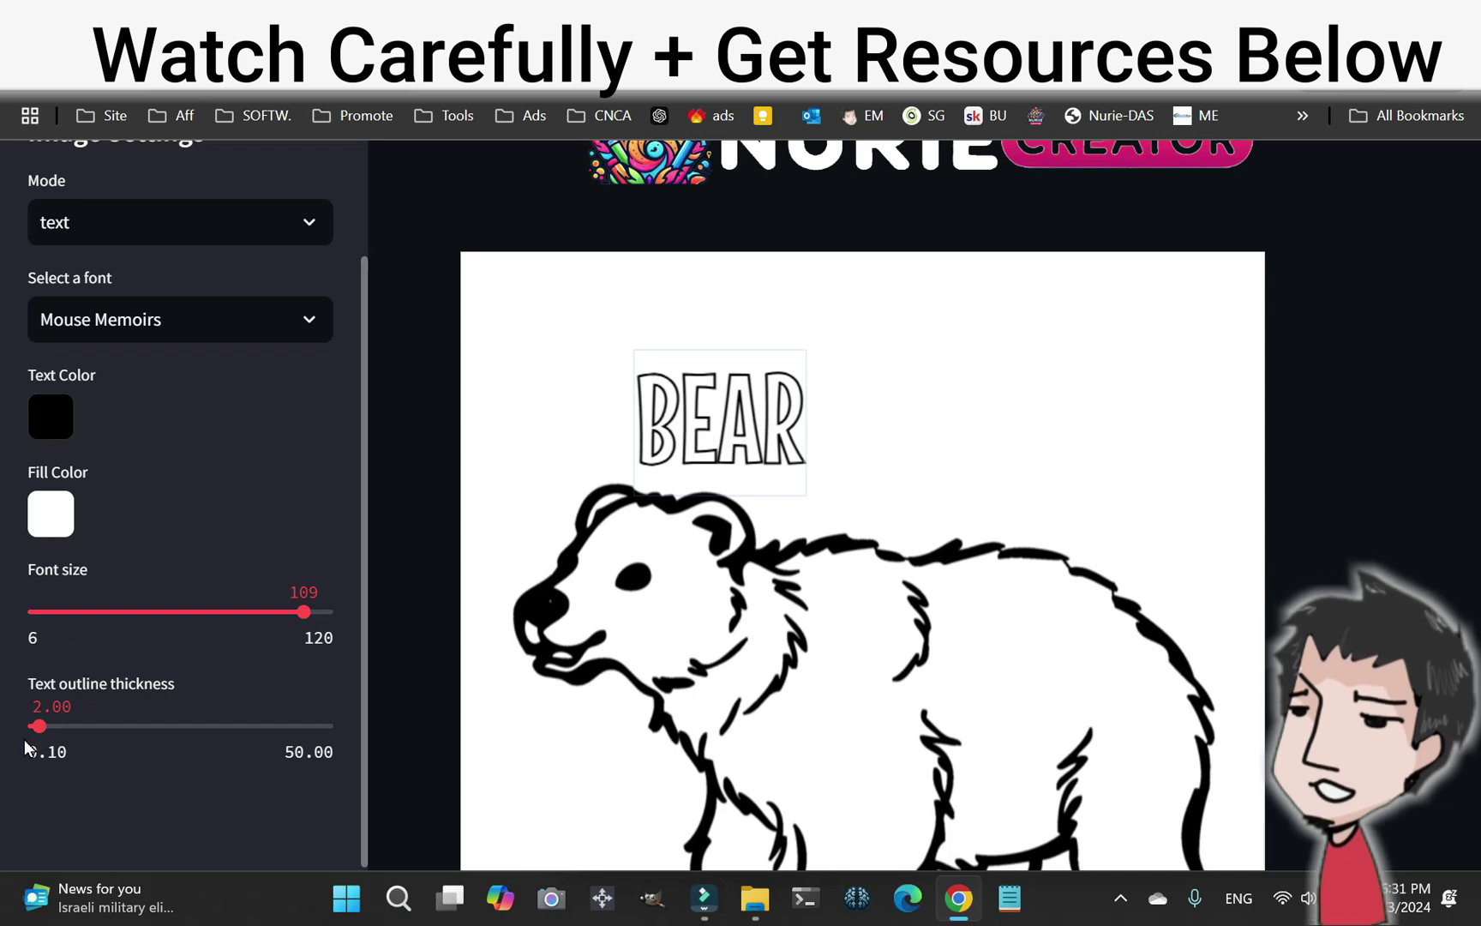
Set the BEAR outline thickness to 4.83 and centre the title above the bear
{"action": "left_click_drag", "start_coordinate": [38, 726], "coordinate": [67, 725]}
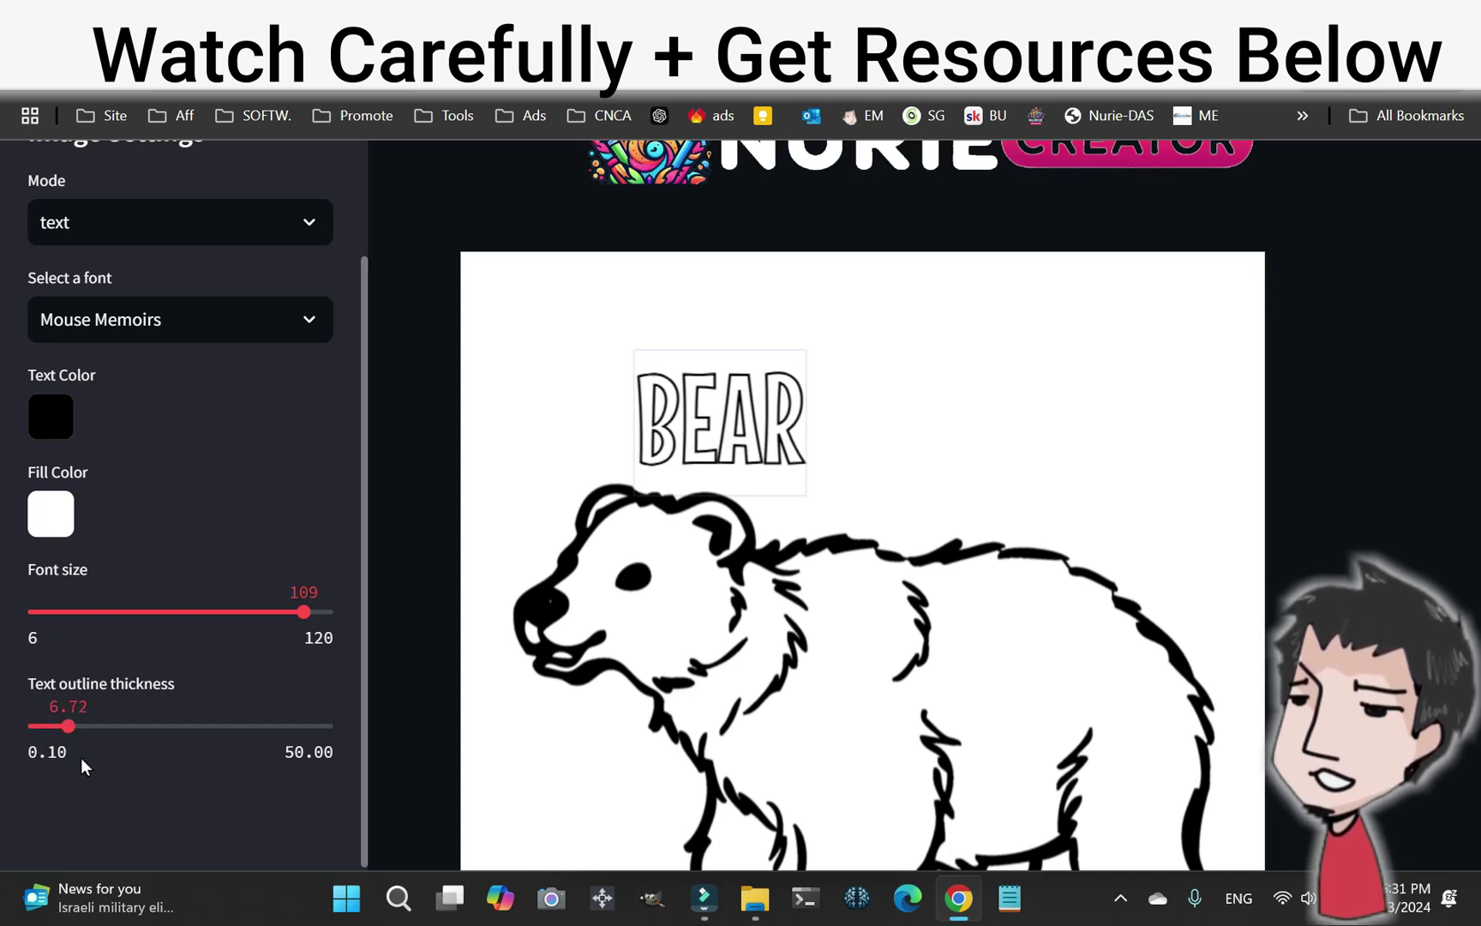
{"action": "left_click_drag", "start_coordinate": [67, 726], "coordinate": [56, 726]}
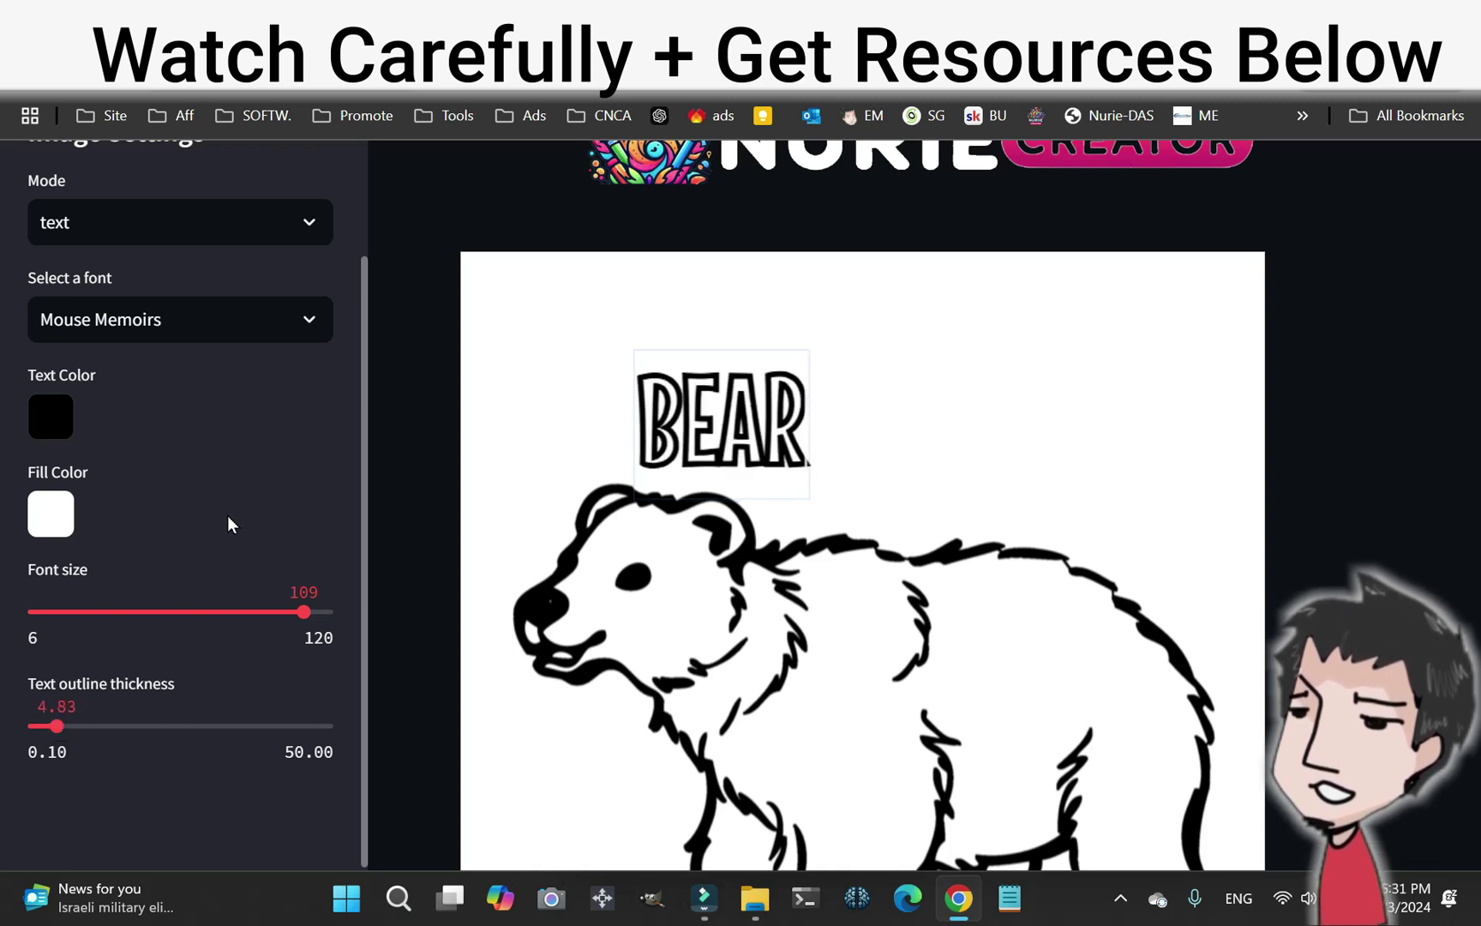
{"action": "left_click_drag", "start_coordinate": [744, 443], "coordinate": [856, 456]}
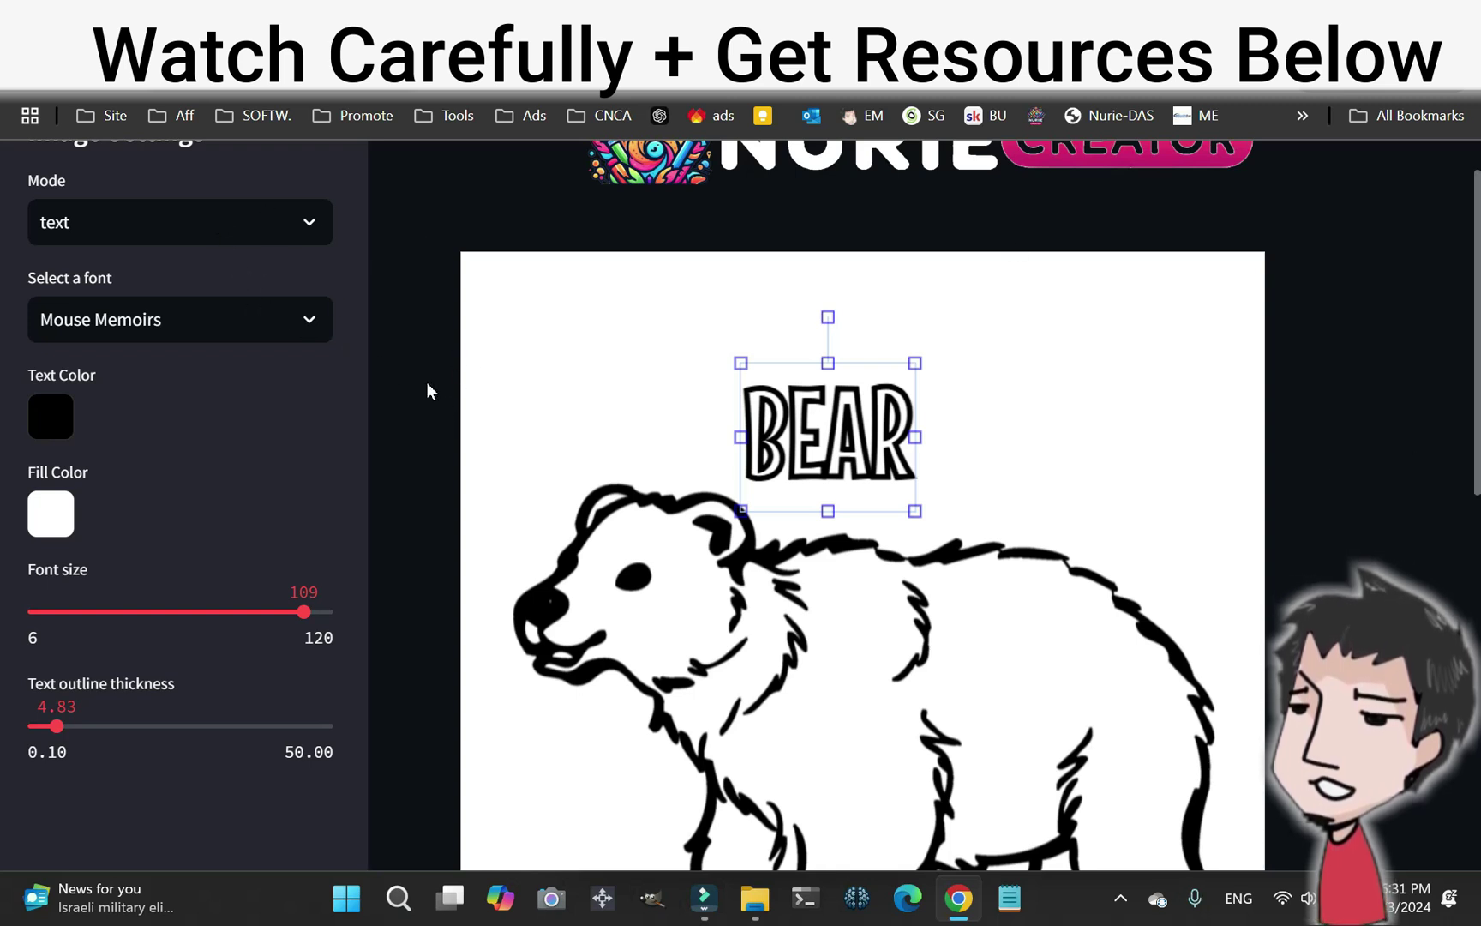
{"action": "left_click_drag", "start_coordinate": [366, 394], "coordinate": [349, 247]}
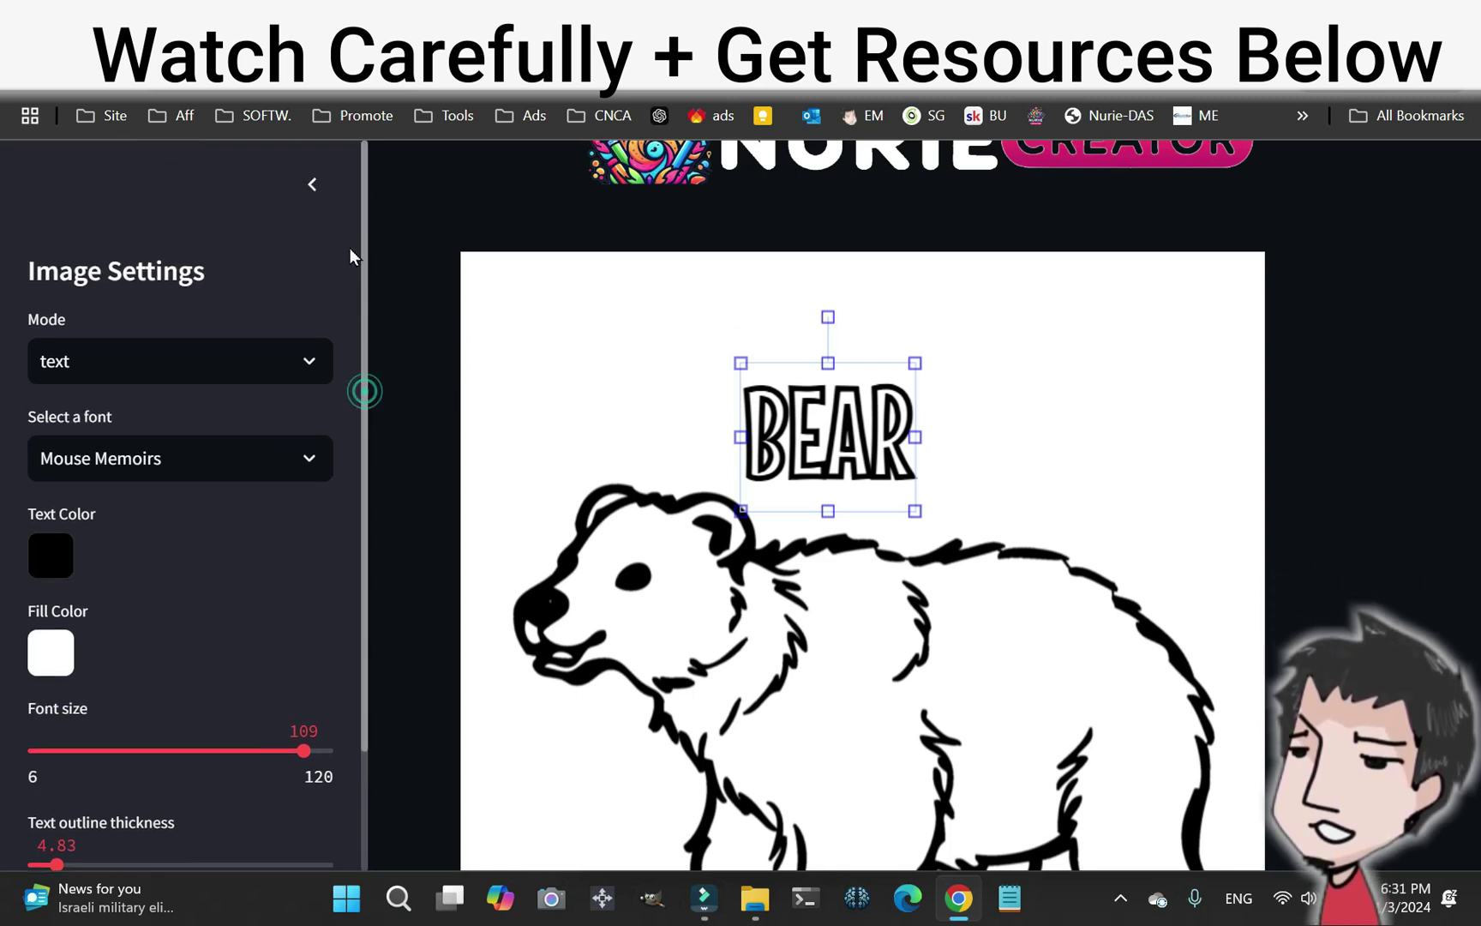
{"action": "left_click", "coordinate": [263, 360]}
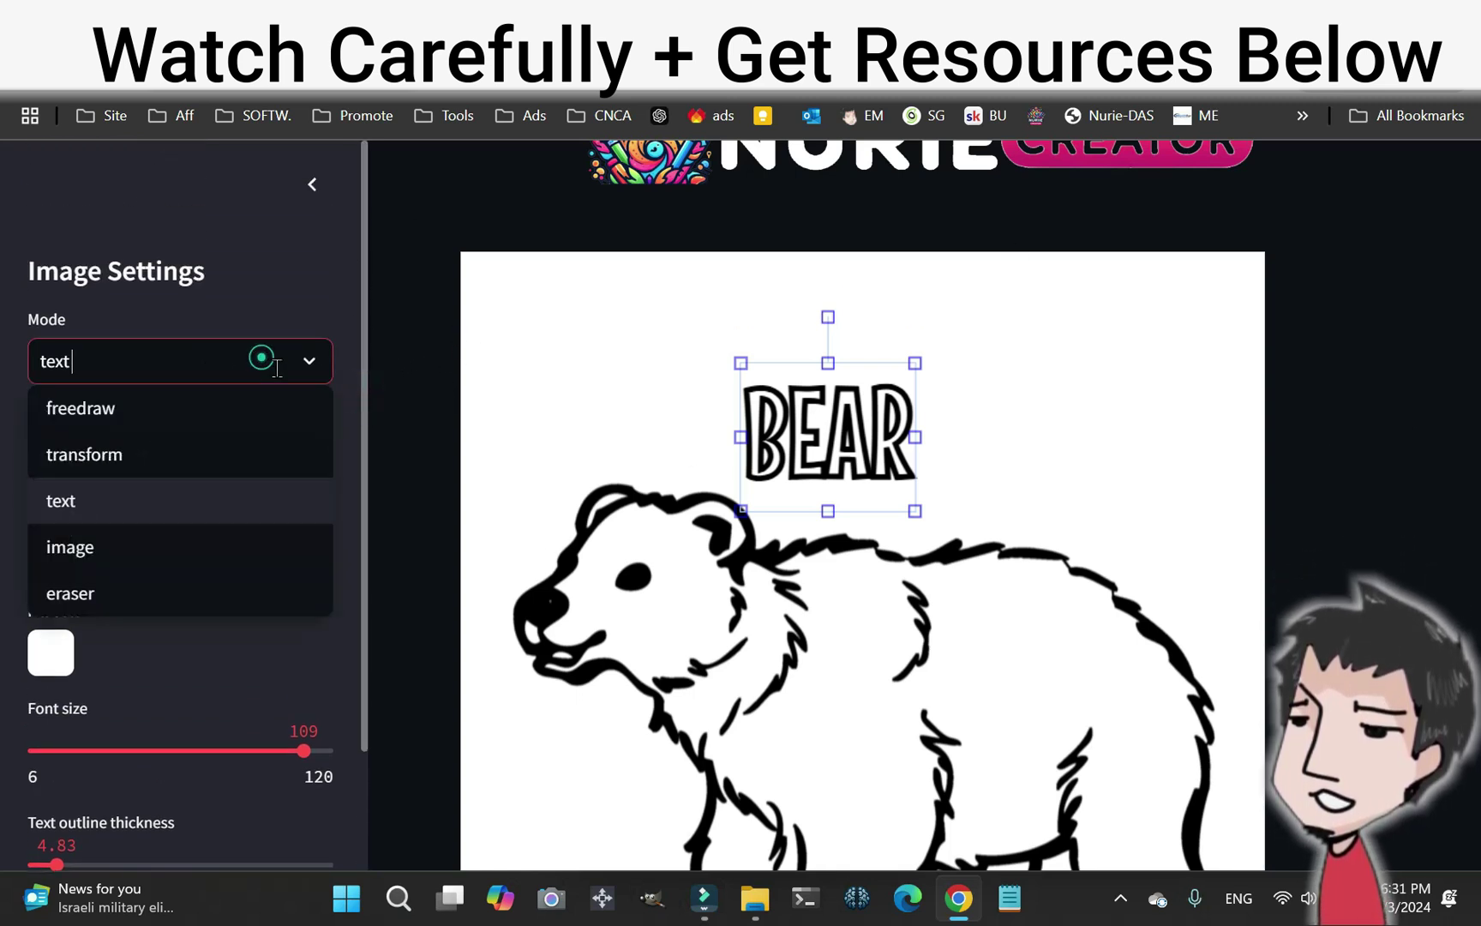
Switch to image mode and deselect the BEAR title by clicking elsewhere on the canvas
{"action": "left_click", "coordinate": [188, 546]}
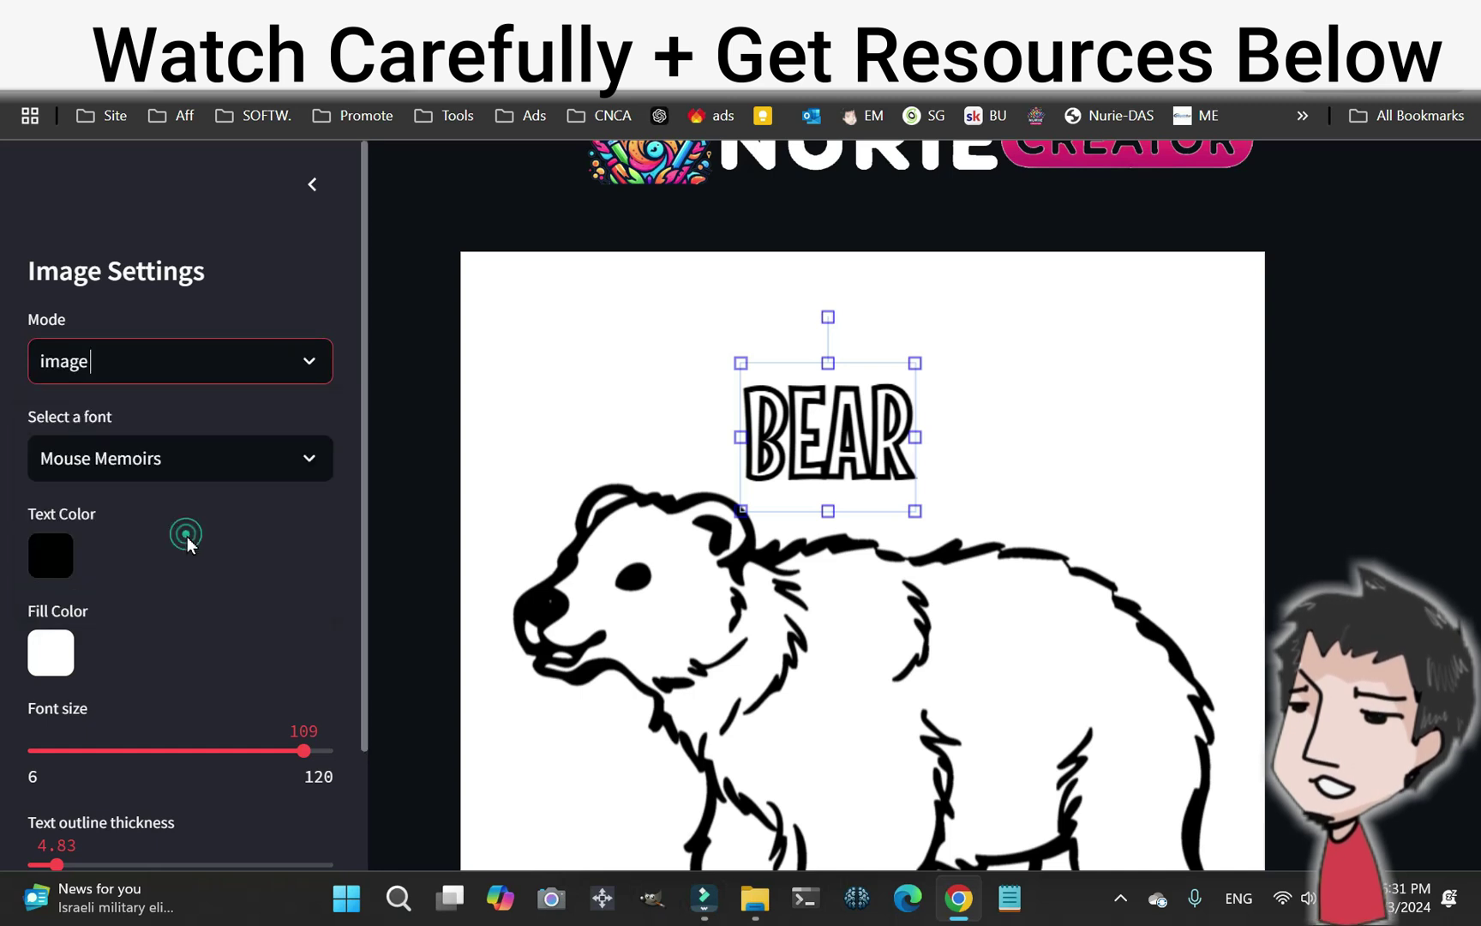
{"action": "left_click", "coordinate": [666, 604]}
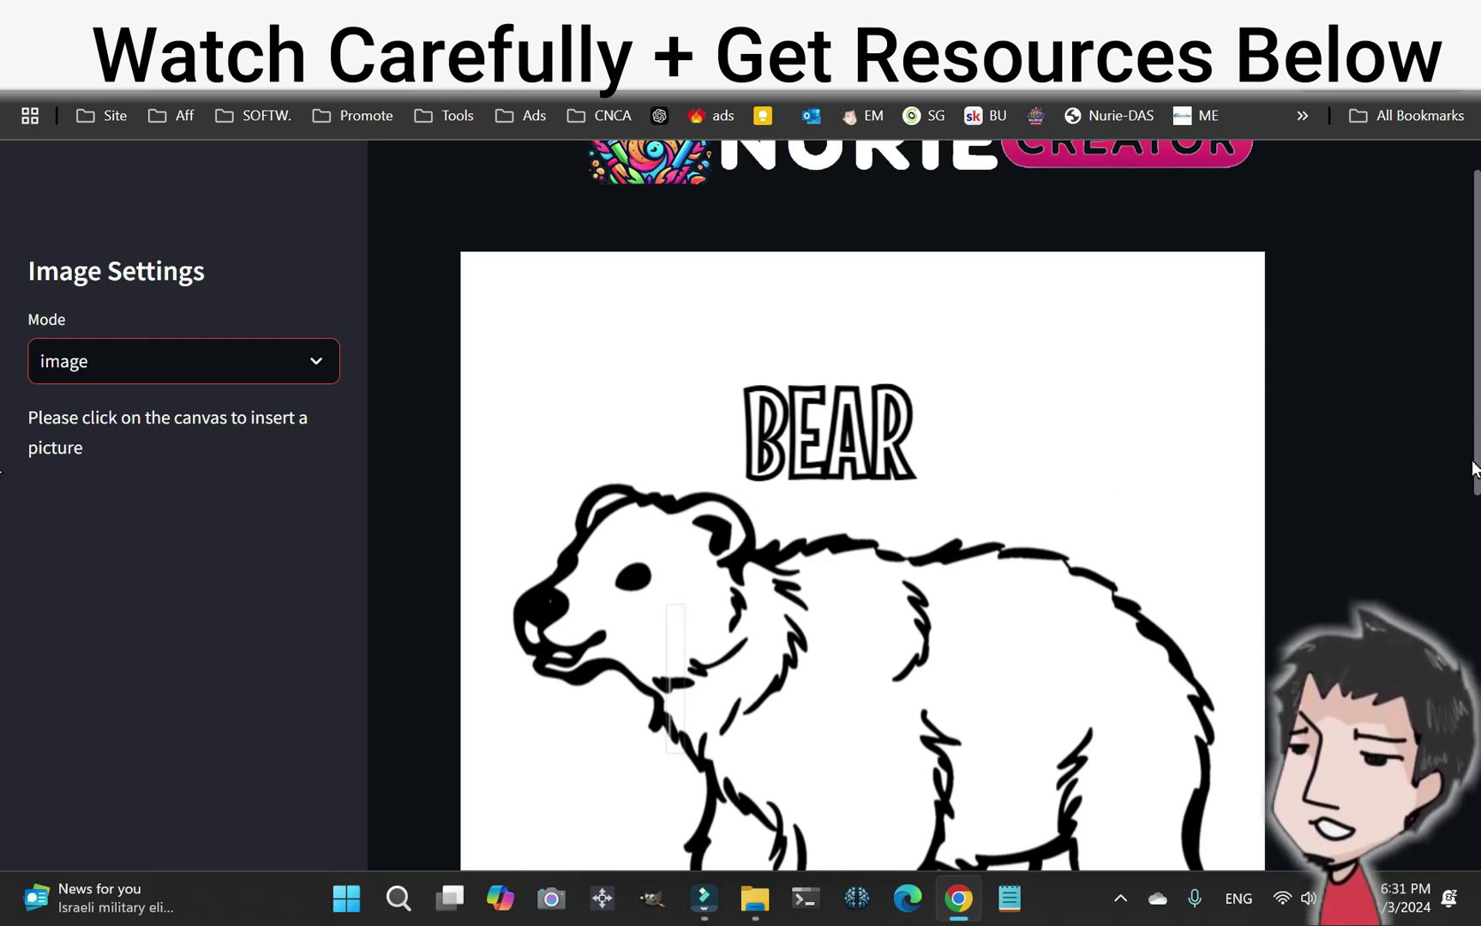
{"action": "scroll", "coordinate": [1475, 487], "scroll_direction": "down", "scroll_amount": 1}
{"action": "left_click", "coordinate": [800, 572]}
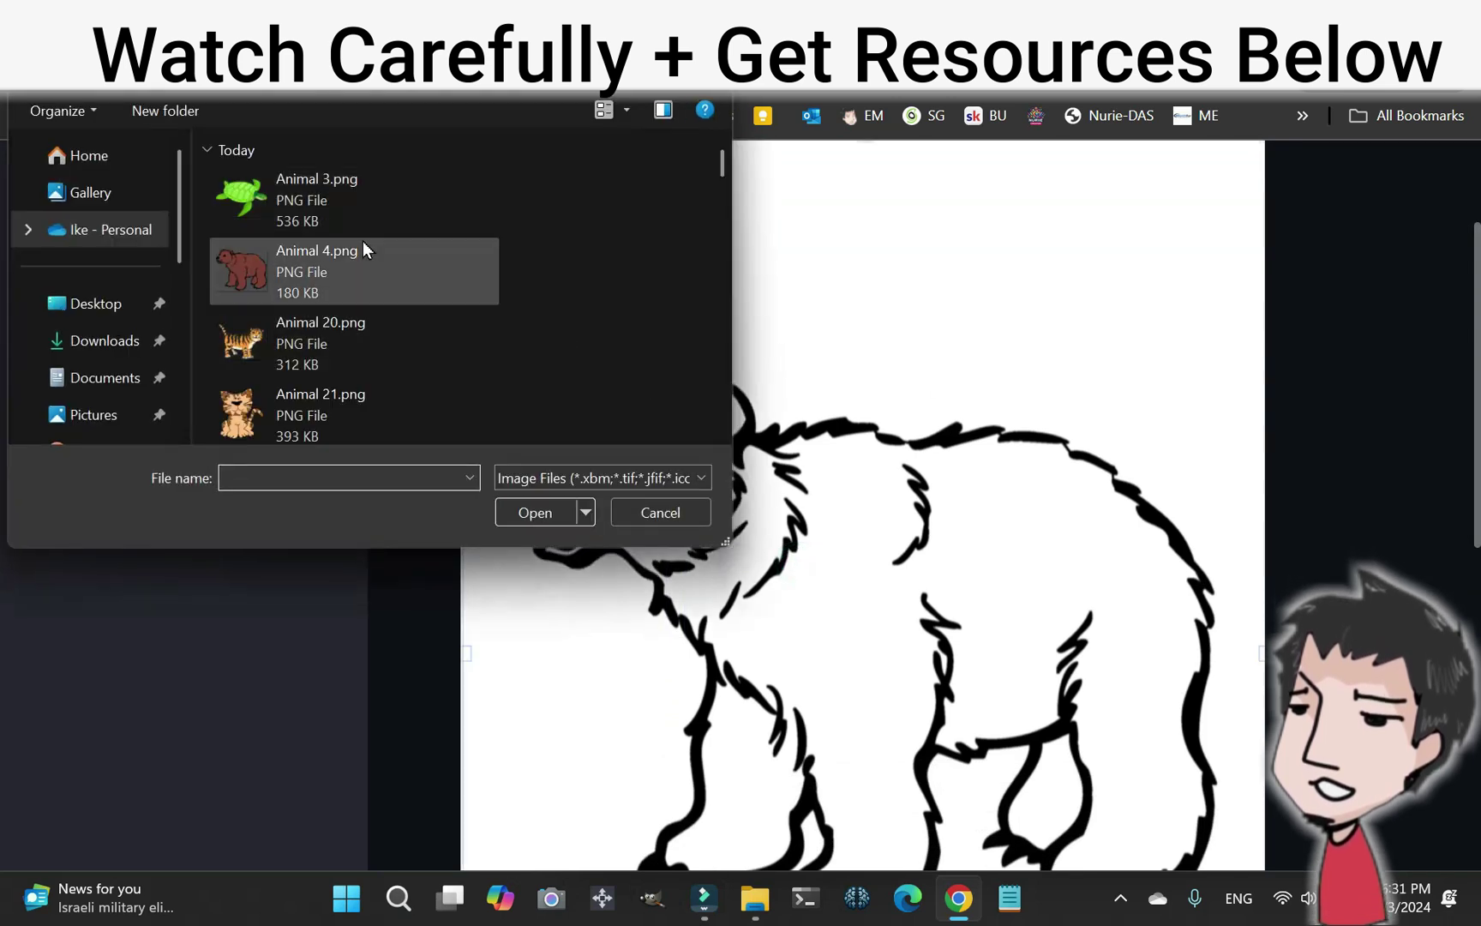
{"action": "double_click", "coordinate": [324, 277]}
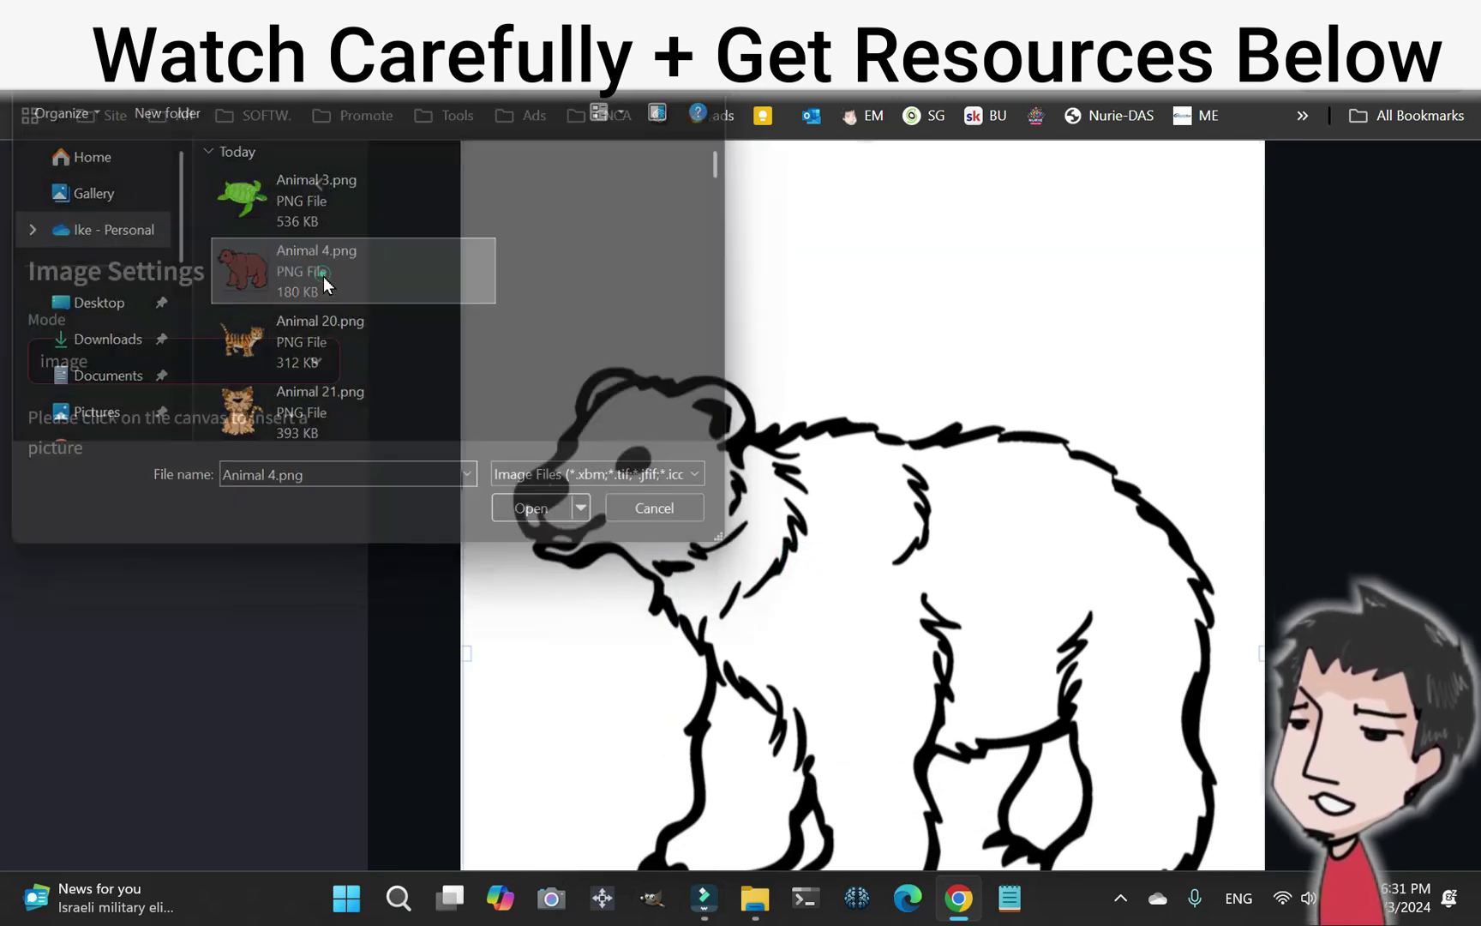
{"action": "mouse_move", "coordinate": [744, 508]}
{"action": "left_mouse_down"}
{"action": "mouse_move", "coordinate": [749, 443]}
{"action": "mouse_move", "coordinate": [840, 463]}
{"action": "mouse_move", "coordinate": [774, 501]}
{"action": "mouse_move", "coordinate": [751, 479]}
{"action": "left_mouse_up"}
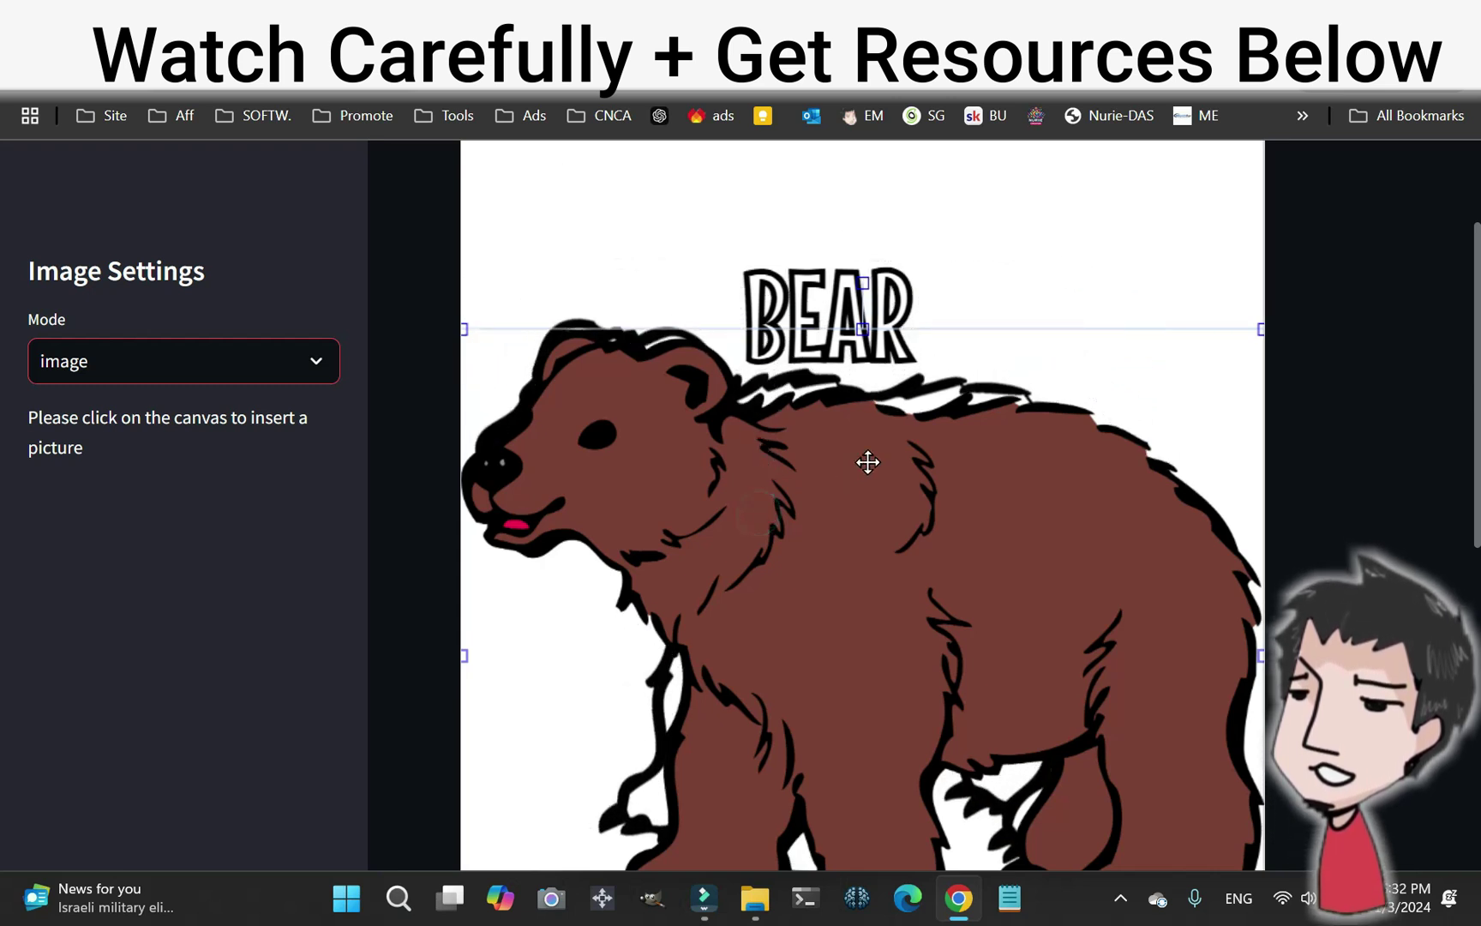
{"action": "left_click_drag", "start_coordinate": [1476, 521], "coordinate": [1110, 746]}
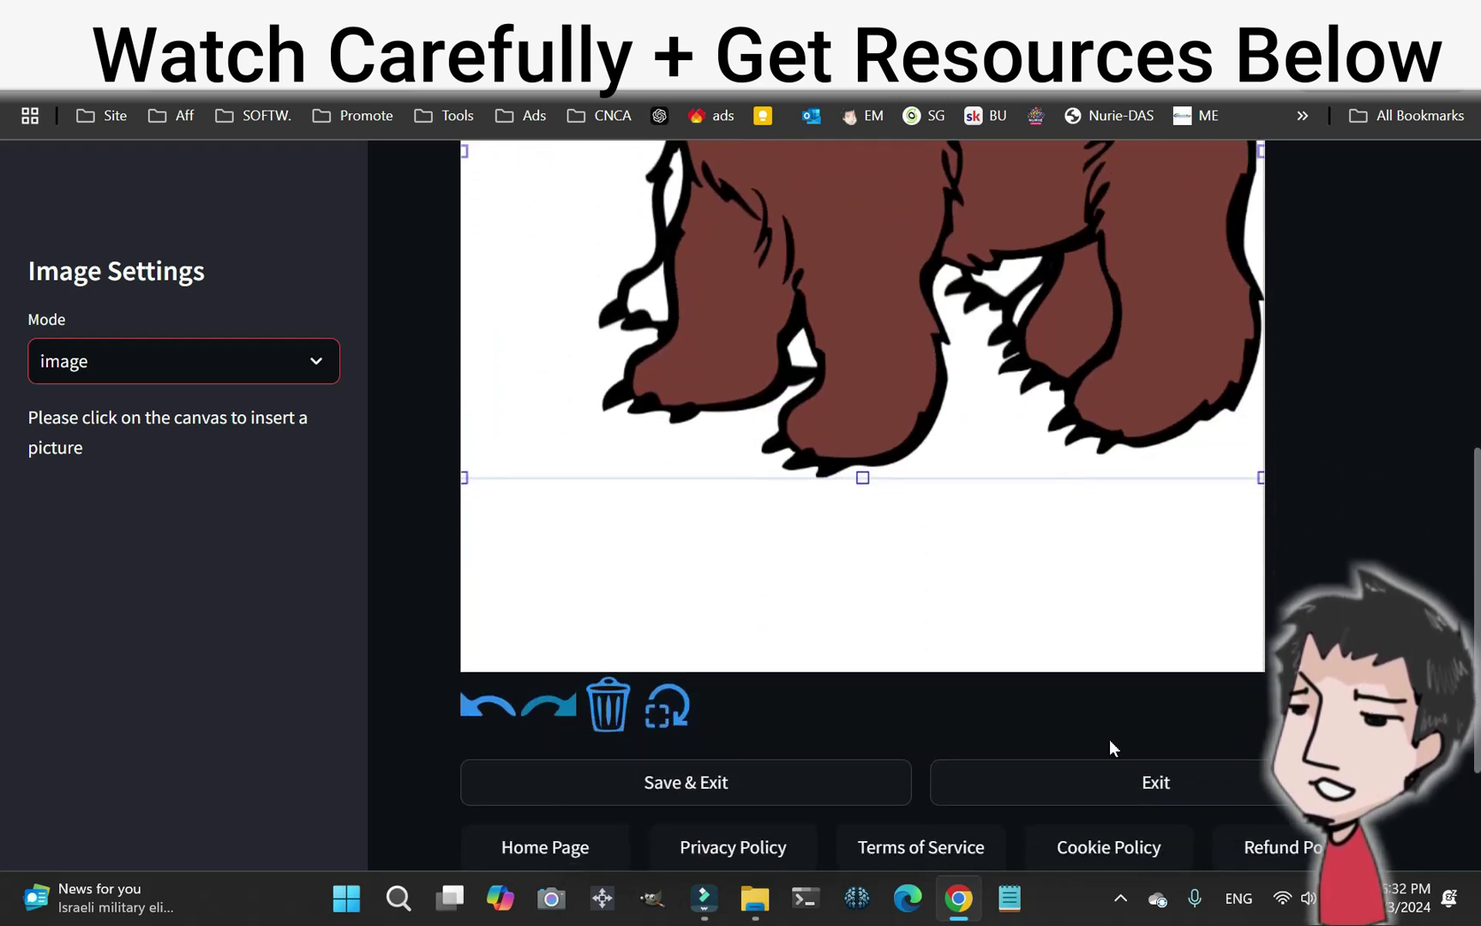
{"action": "left_click", "coordinate": [470, 712]}
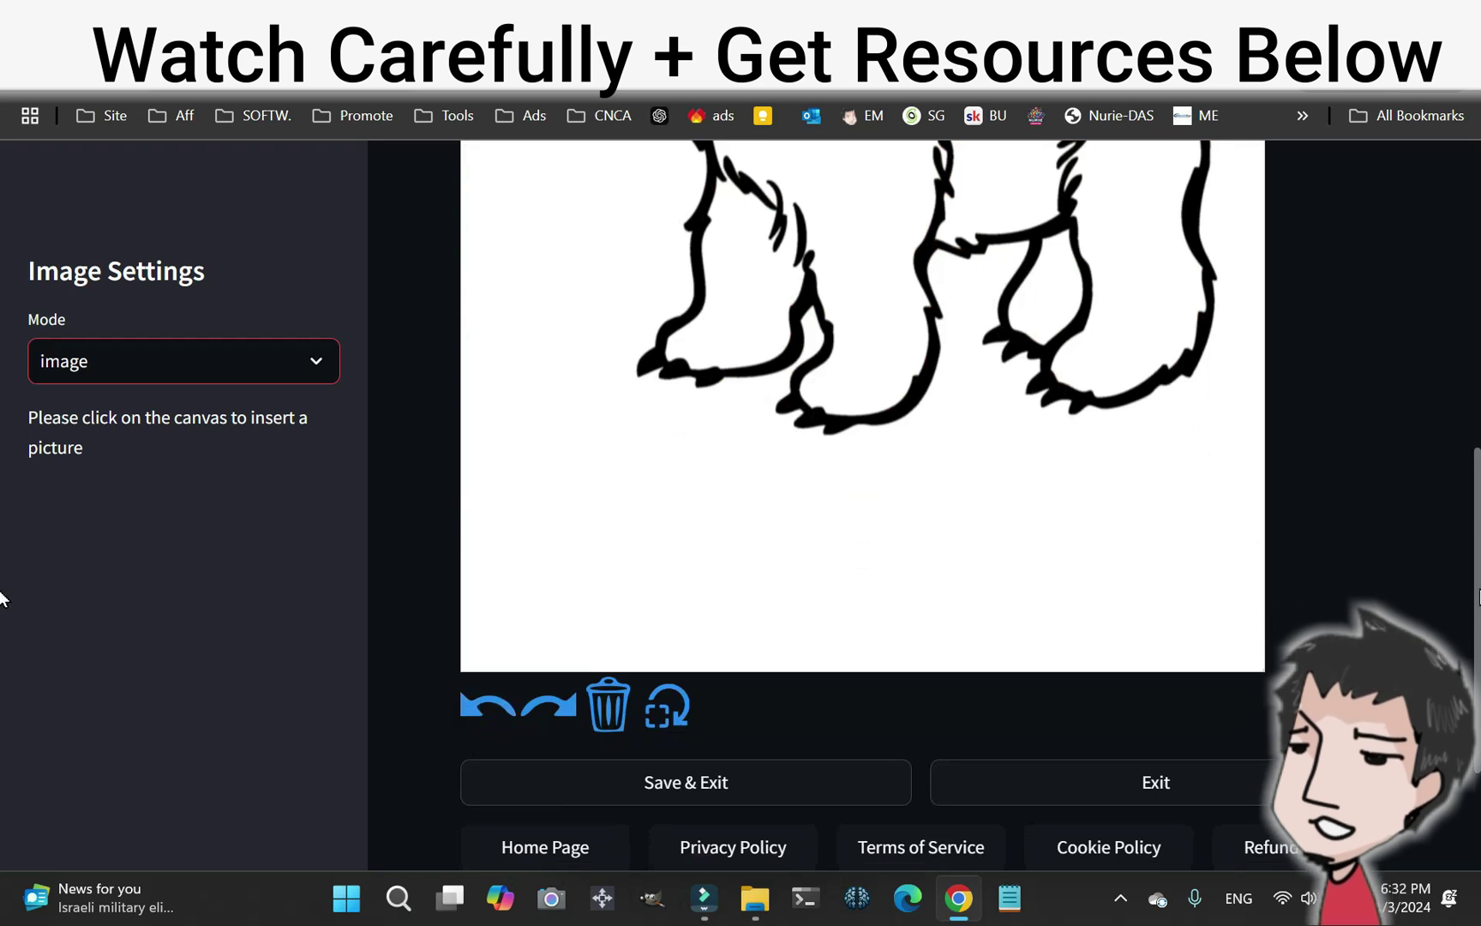
{"action": "scroll", "coordinate": [364, 385], "scroll_direction": "up", "scroll_amount": 5}
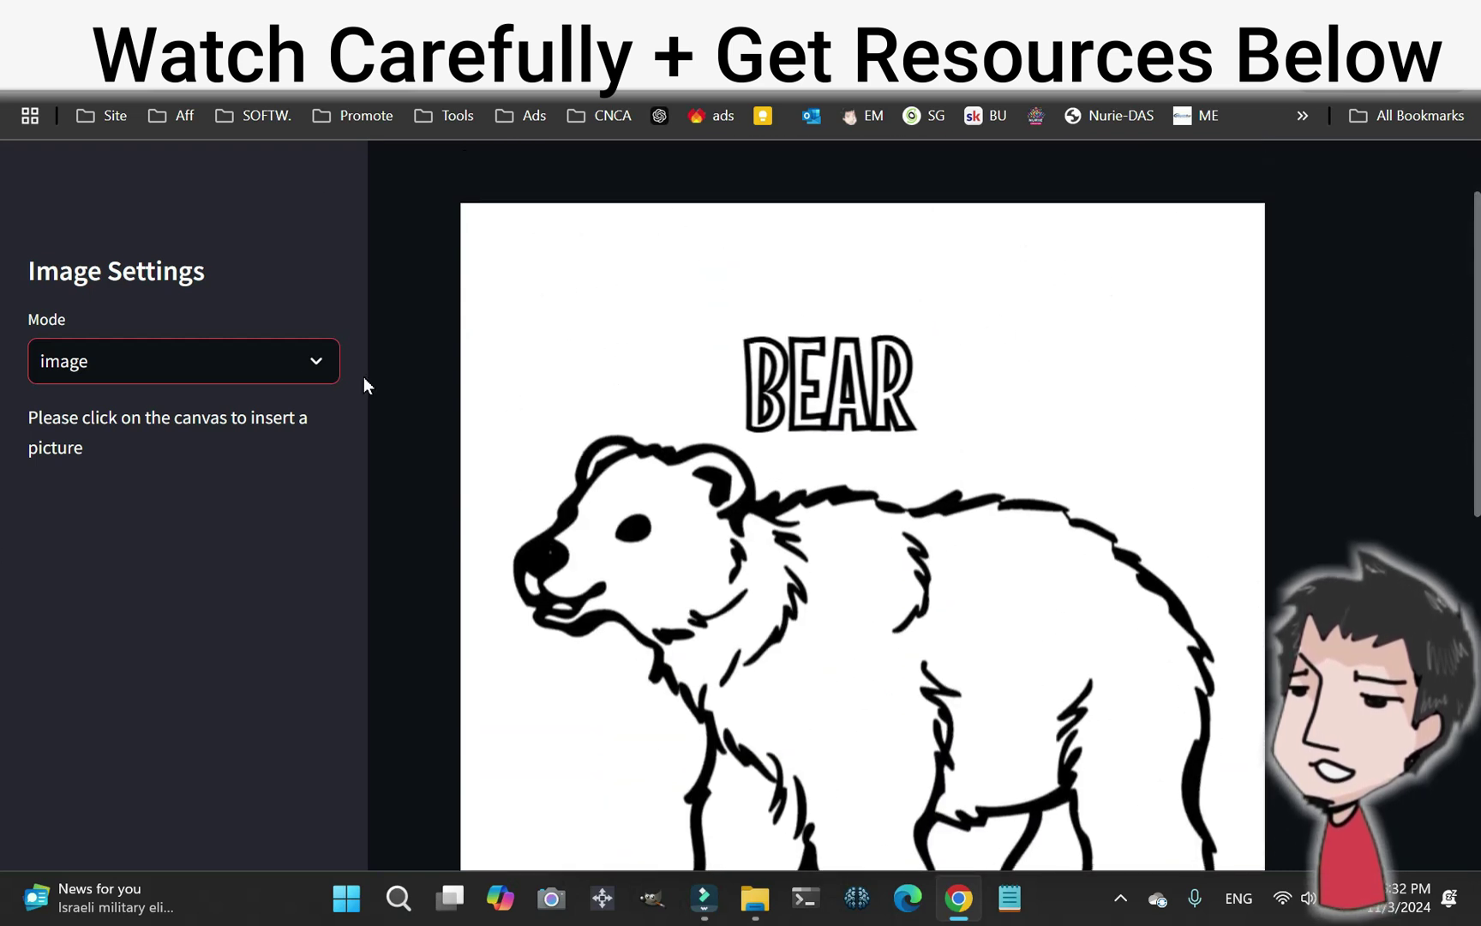
Set eraser mode at size 8.23, try erasing near the bear's mouth, then undo it
{"action": "left_click", "coordinate": [313, 361]}
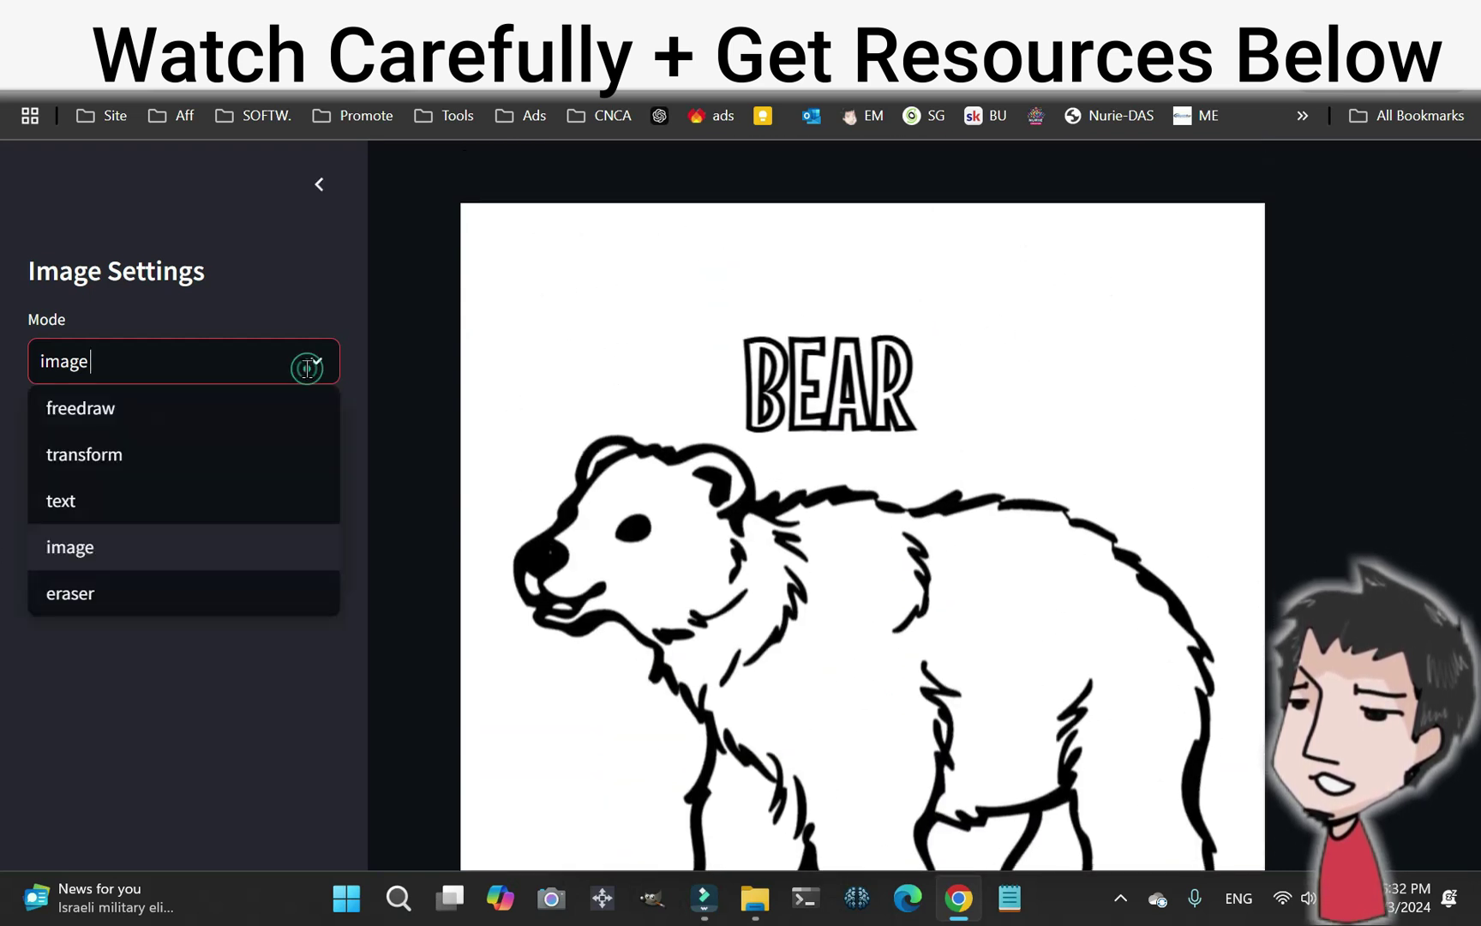
{"action": "left_click", "coordinate": [115, 598]}
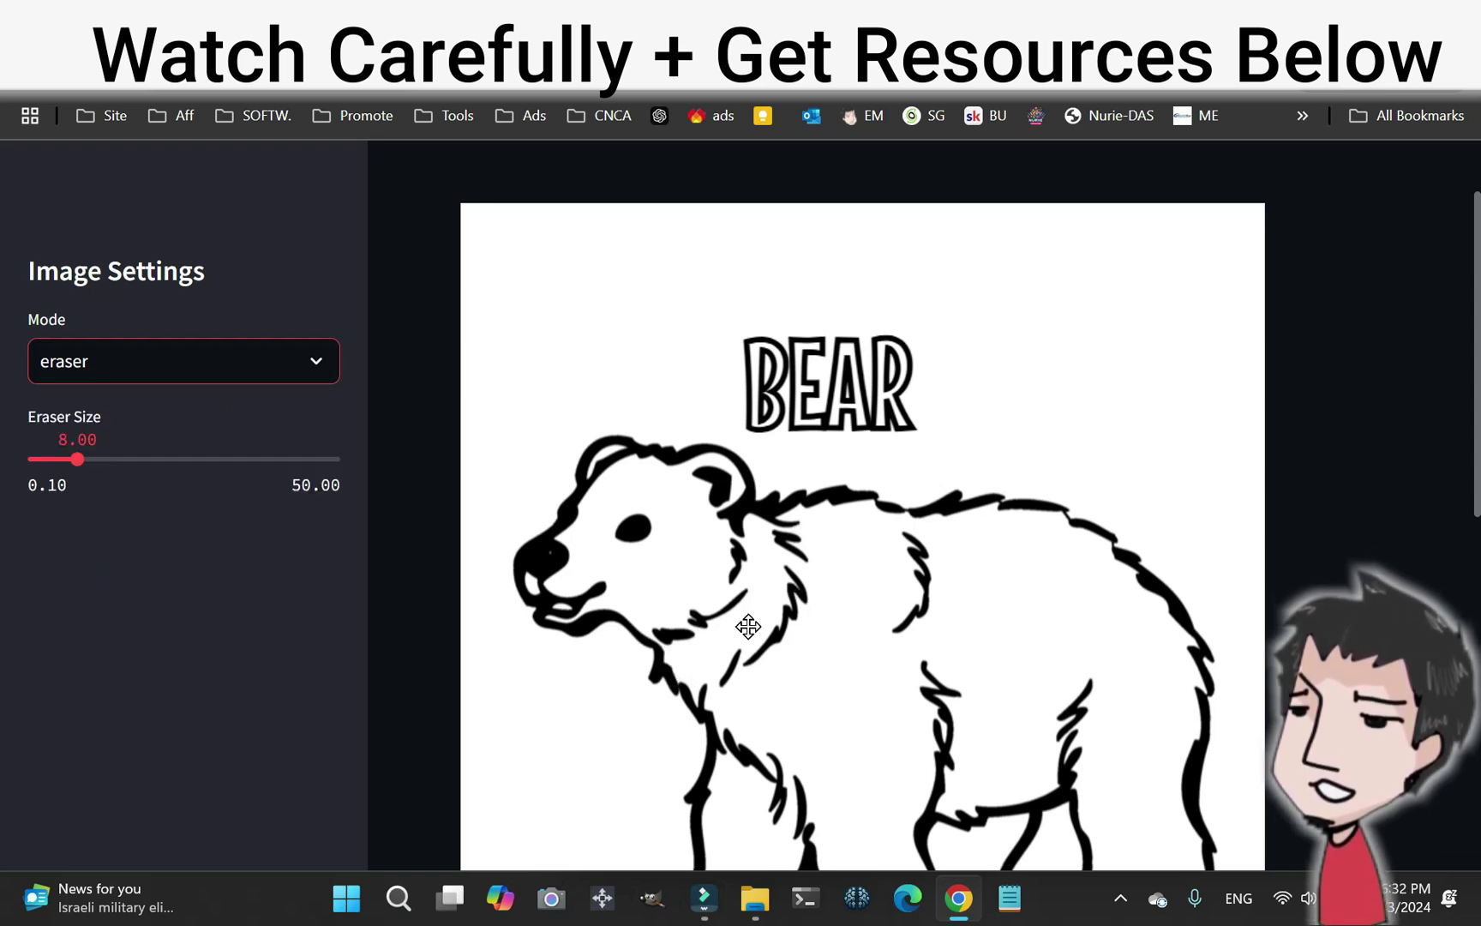
{"action": "mouse_move", "coordinate": [75, 459]}
{"action": "left_mouse_down"}
{"action": "mouse_move", "coordinate": [119, 470]}
{"action": "mouse_move", "coordinate": [84, 462]}
{"action": "left_mouse_up"}
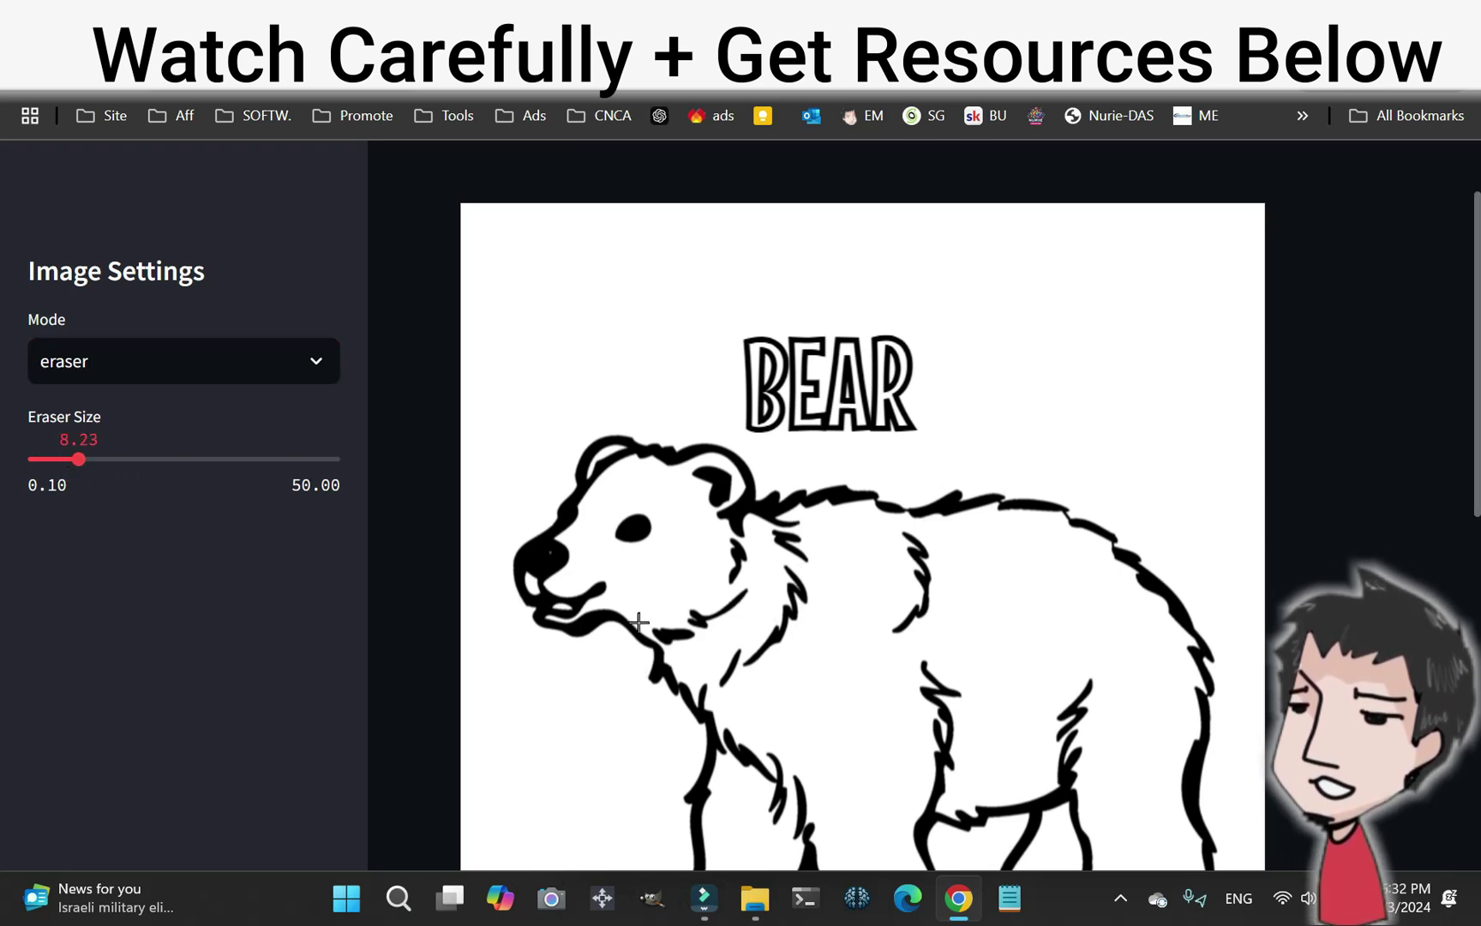
{"action": "mouse_move", "coordinate": [652, 632]}
{"action": "left_mouse_down"}
{"action": "mouse_move", "coordinate": [760, 595]}
{"action": "mouse_move", "coordinate": [671, 644]}
{"action": "mouse_move", "coordinate": [581, 616]}
{"action": "mouse_move", "coordinate": [709, 636]}
{"action": "left_mouse_up"}
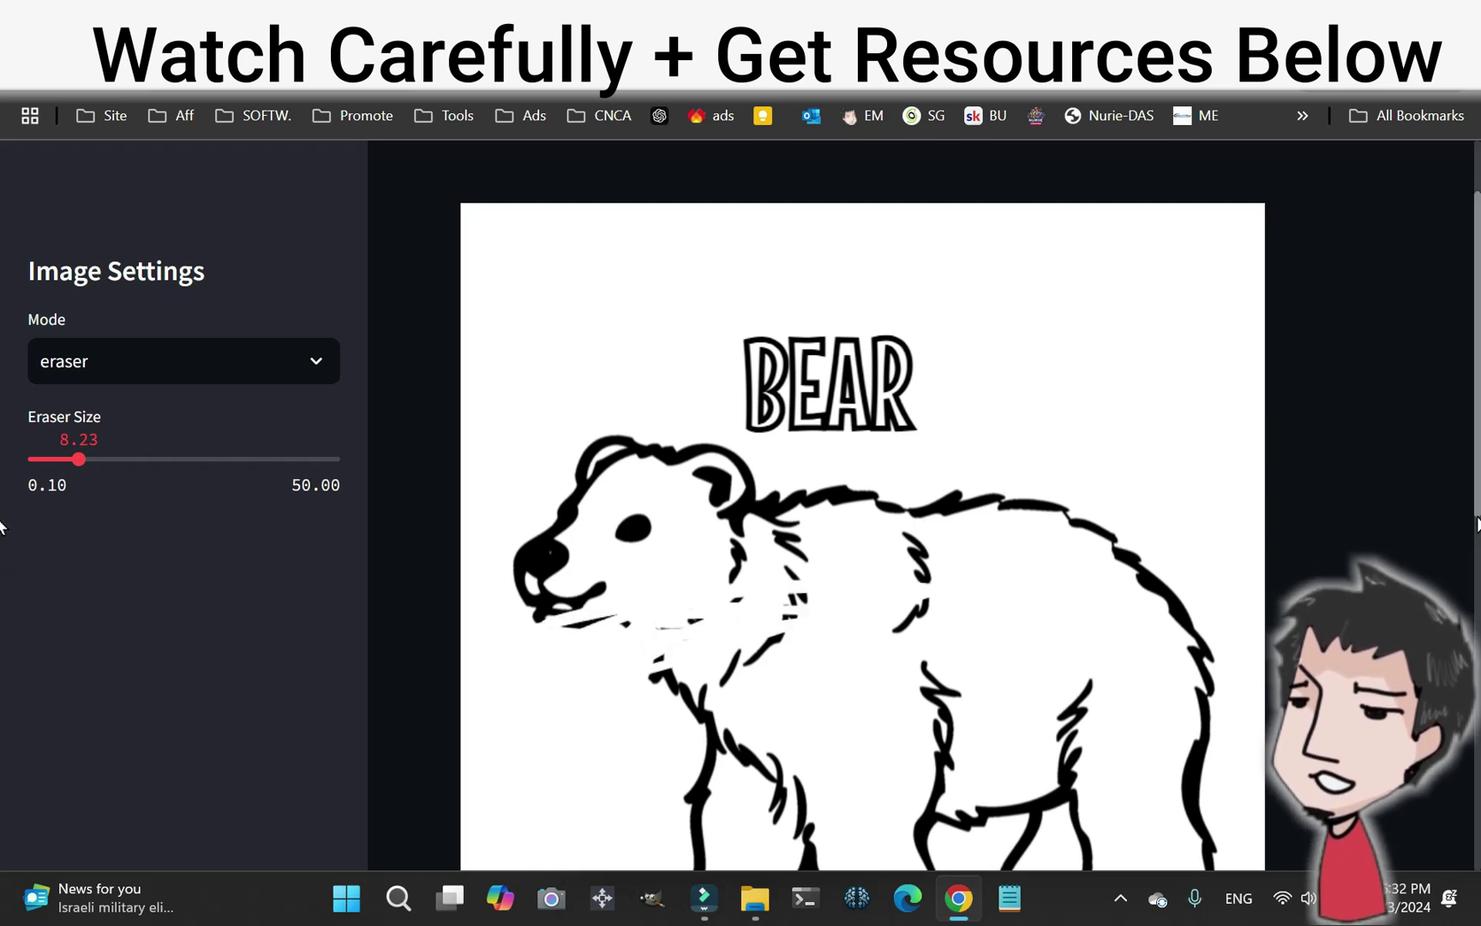
{"action": "scroll", "coordinate": [1, 557], "scroll_direction": "down", "scroll_amount": 7}
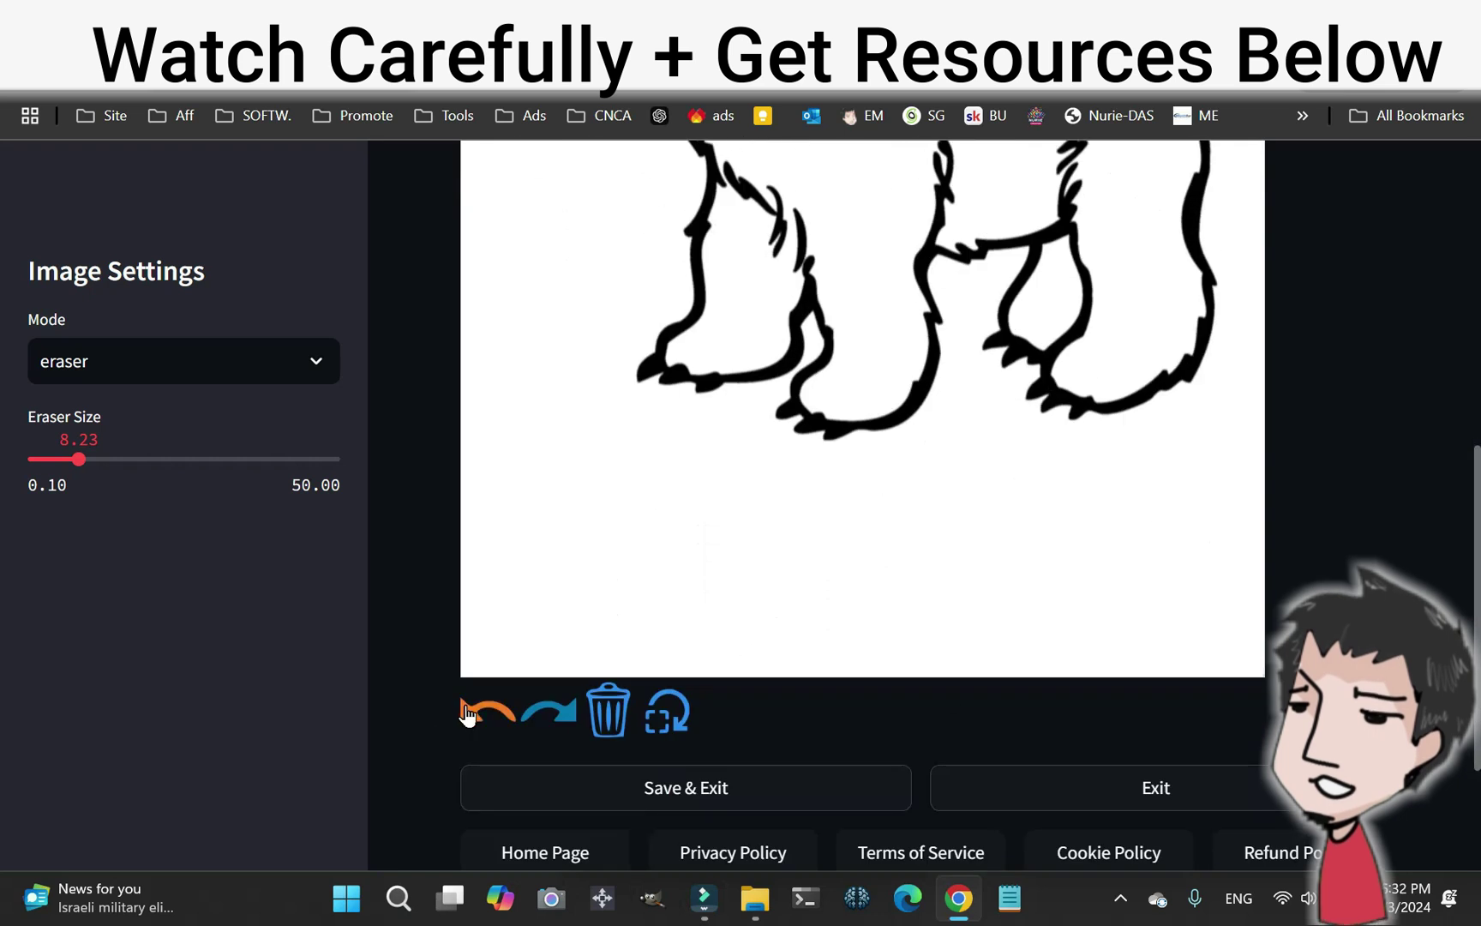
{"action": "left_click", "coordinate": [469, 714]}
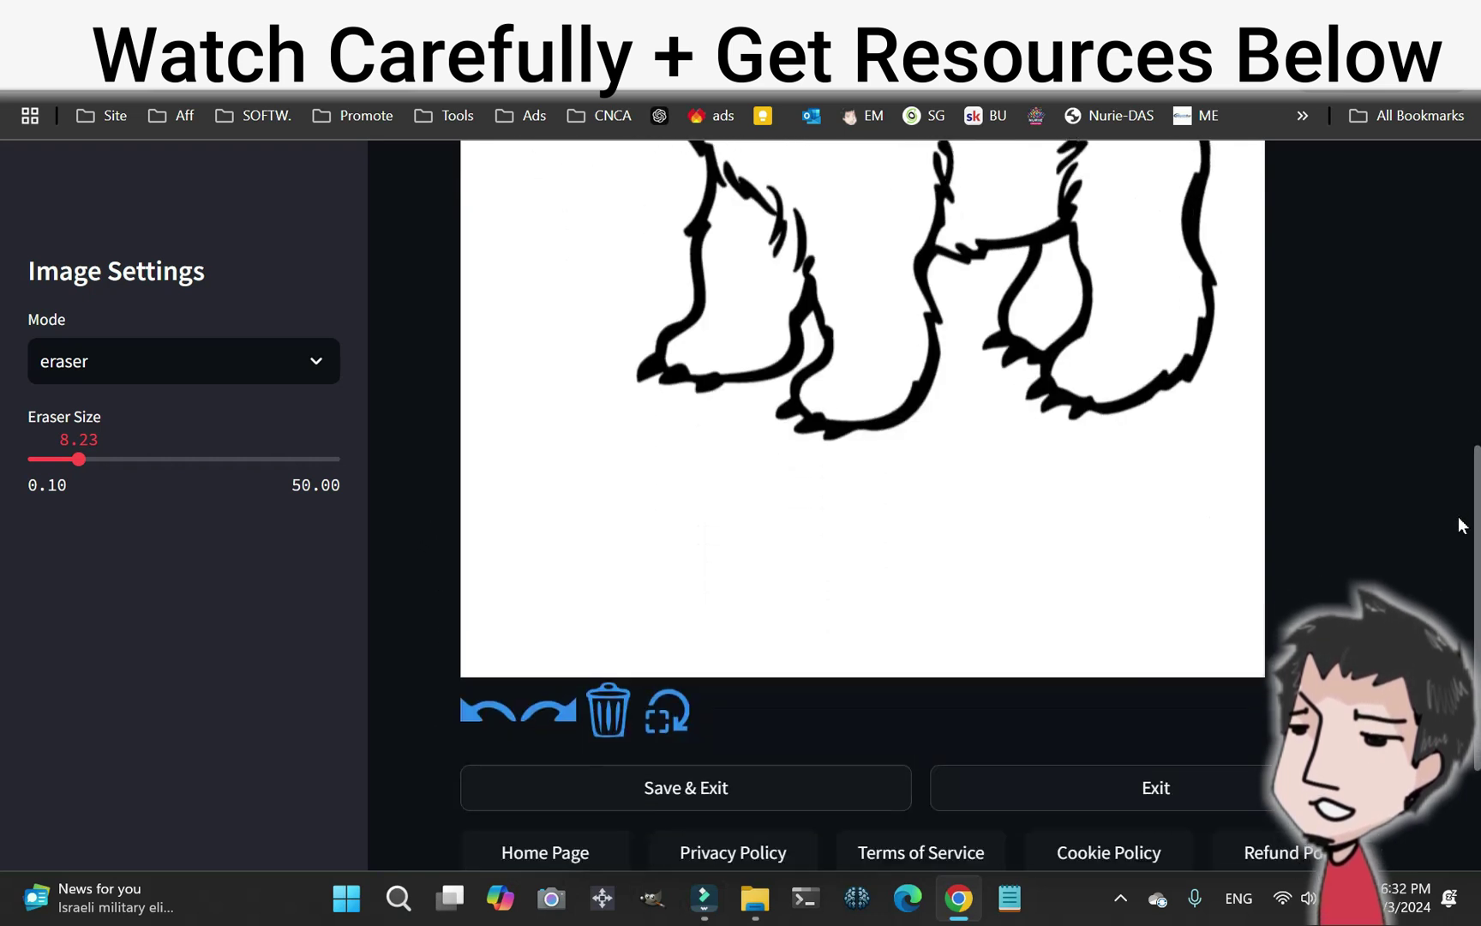
{"action": "left_click_drag", "start_coordinate": [1476, 539], "coordinate": [1432, 669]}
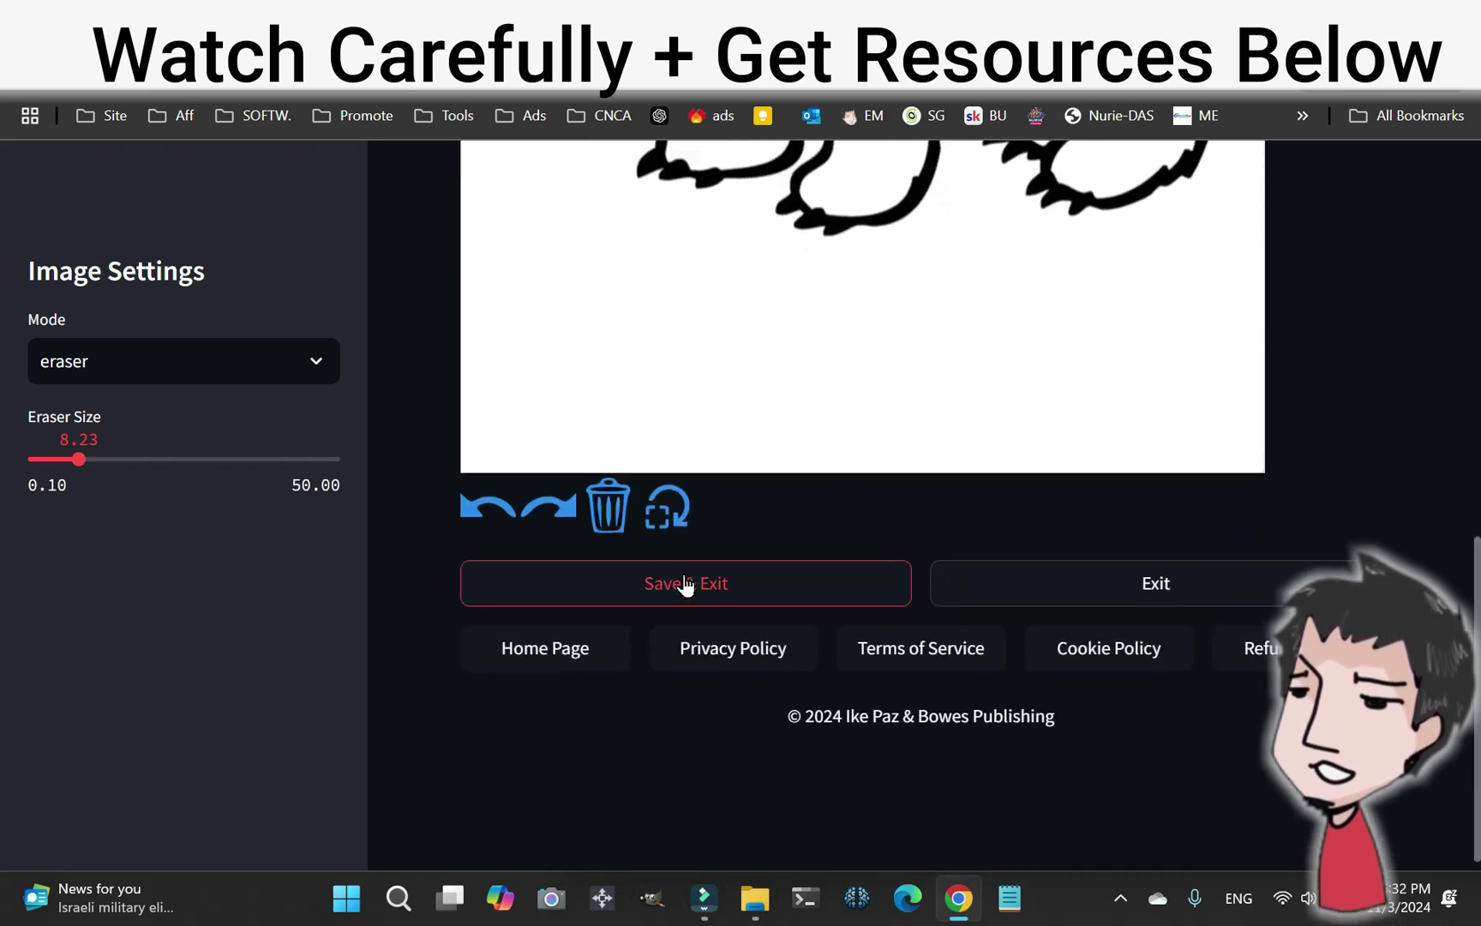
Exit the editor and scroll to the Images section showing the titled bear page
{"action": "scroll", "coordinate": [850, 555], "scroll_direction": "up", "scroll_amount": 2}
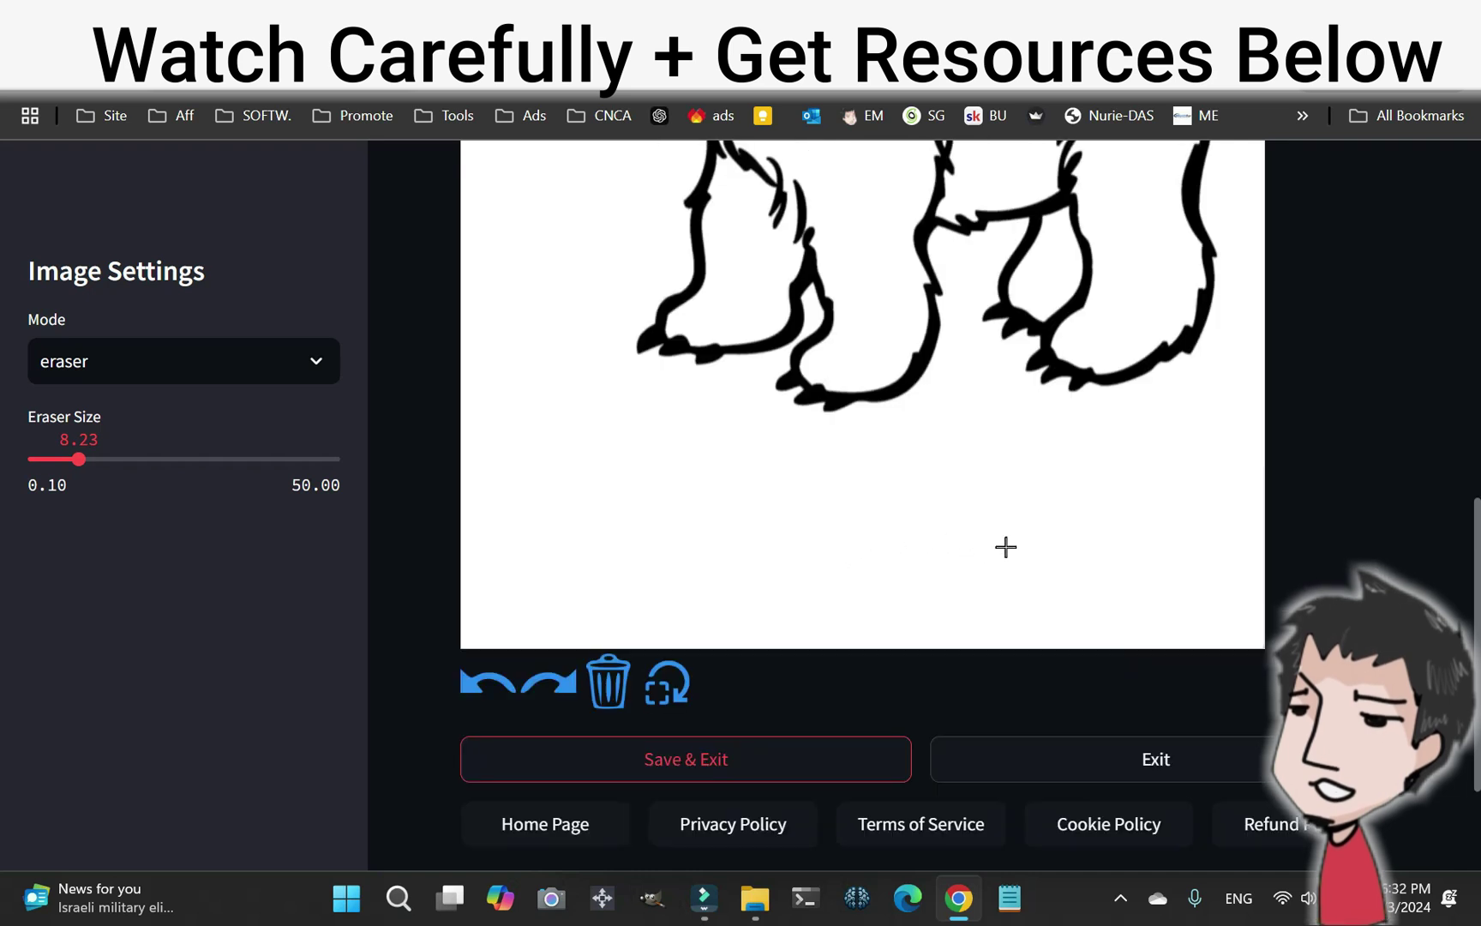
{"action": "scroll", "coordinate": [1011, 536], "scroll_direction": "down", "scroll_amount": 2}
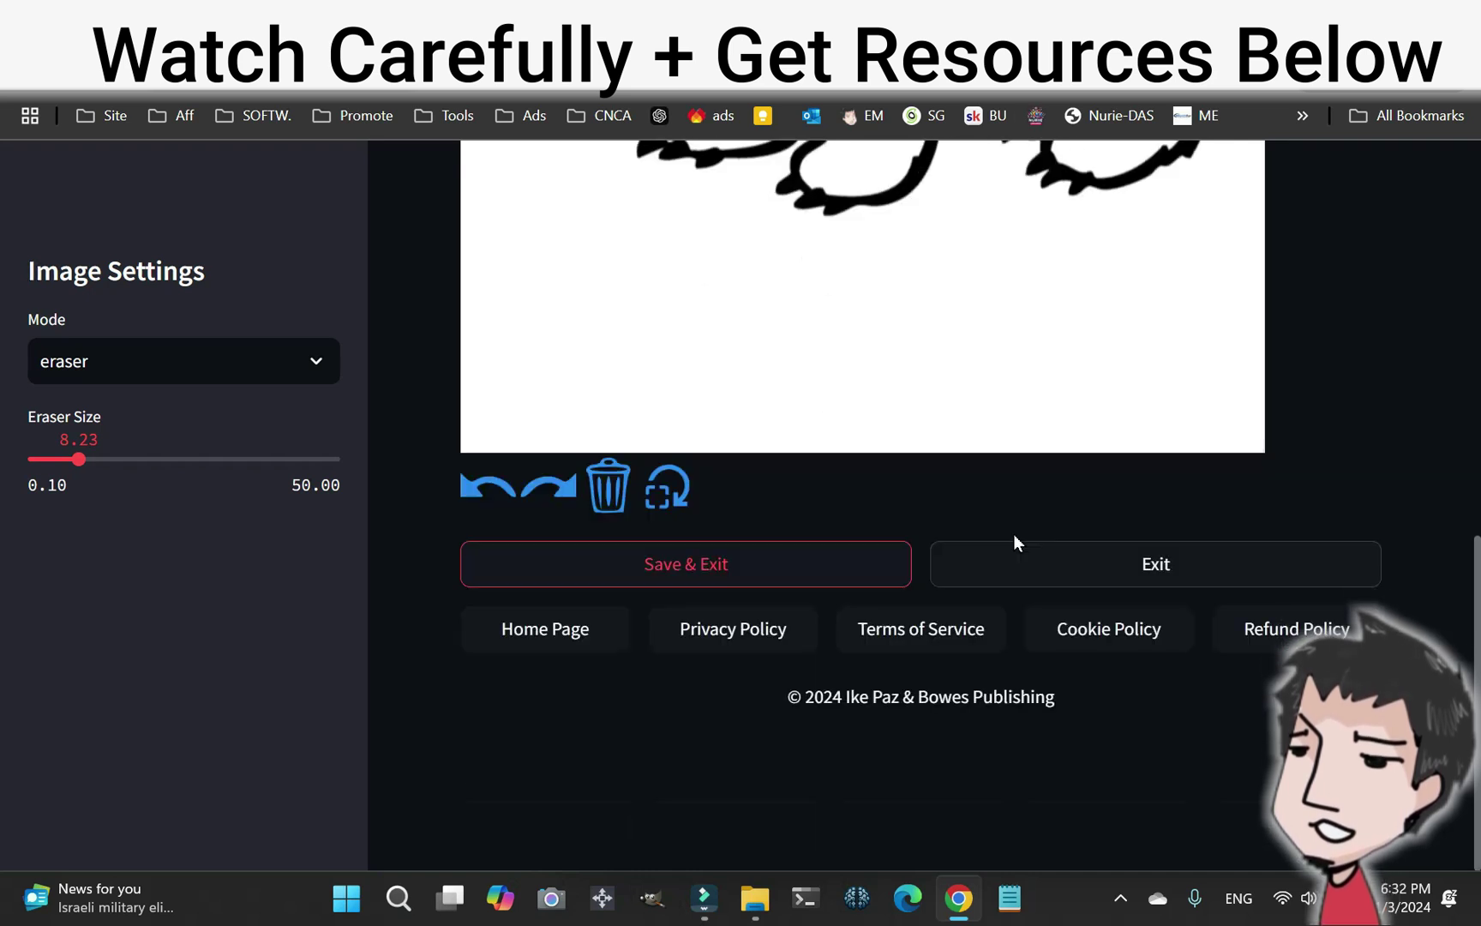
{"action": "left_click", "coordinate": [1260, 558]}
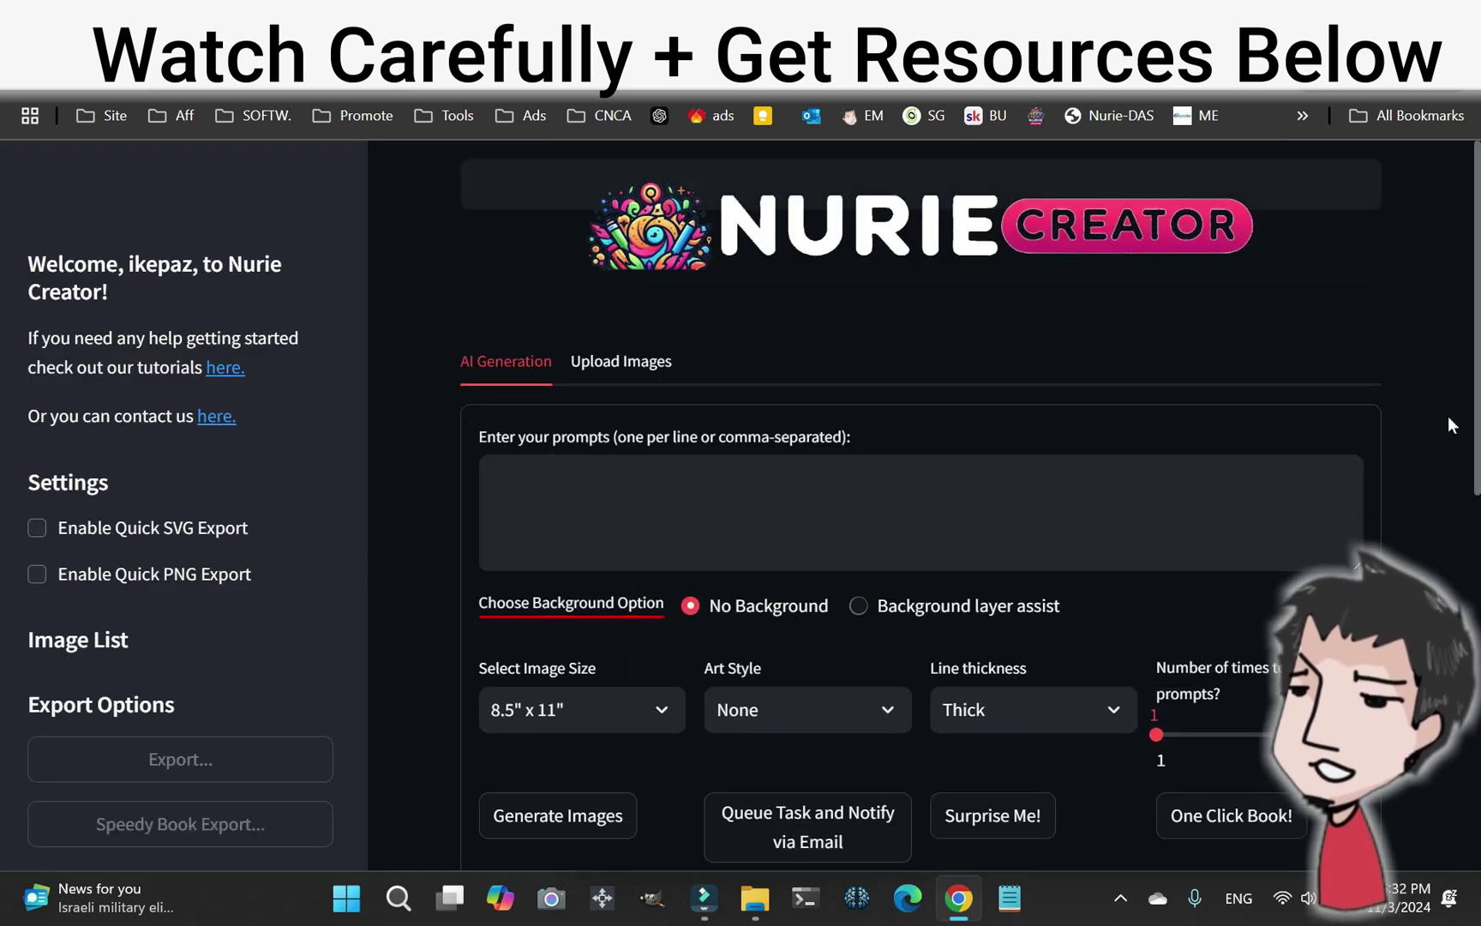
{"action": "scroll", "coordinate": [1460, 600], "scroll_direction": "down", "scroll_amount": 5}
{"action": "scroll", "coordinate": [1460, 600], "scroll_direction": "down", "scroll_amount": 3}
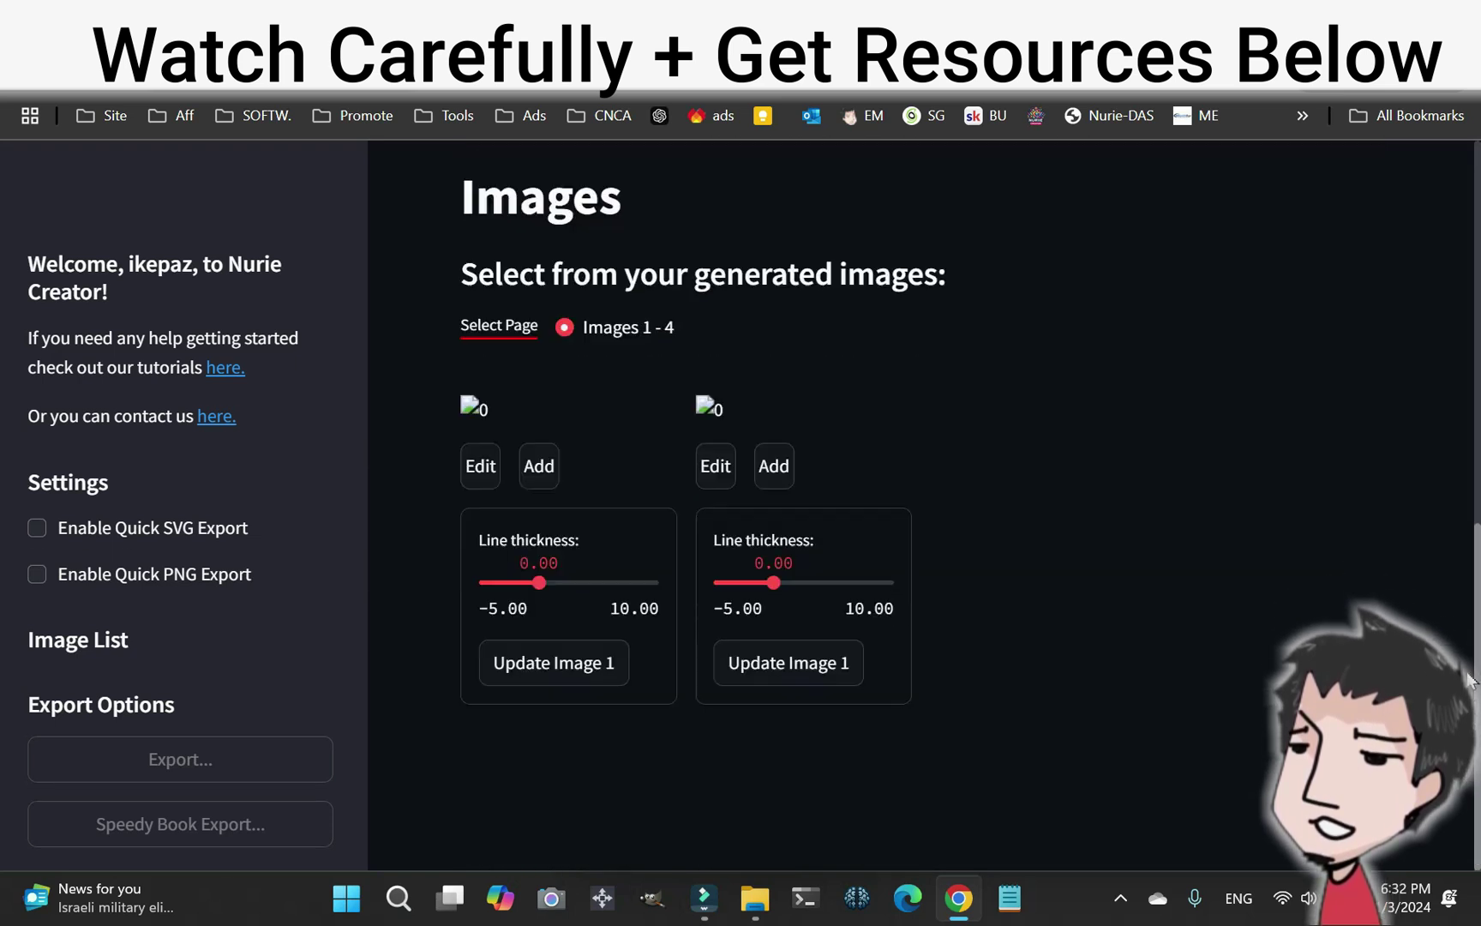
{"action": "scroll", "coordinate": [1468, 680], "scroll_direction": "up", "scroll_amount": 2}
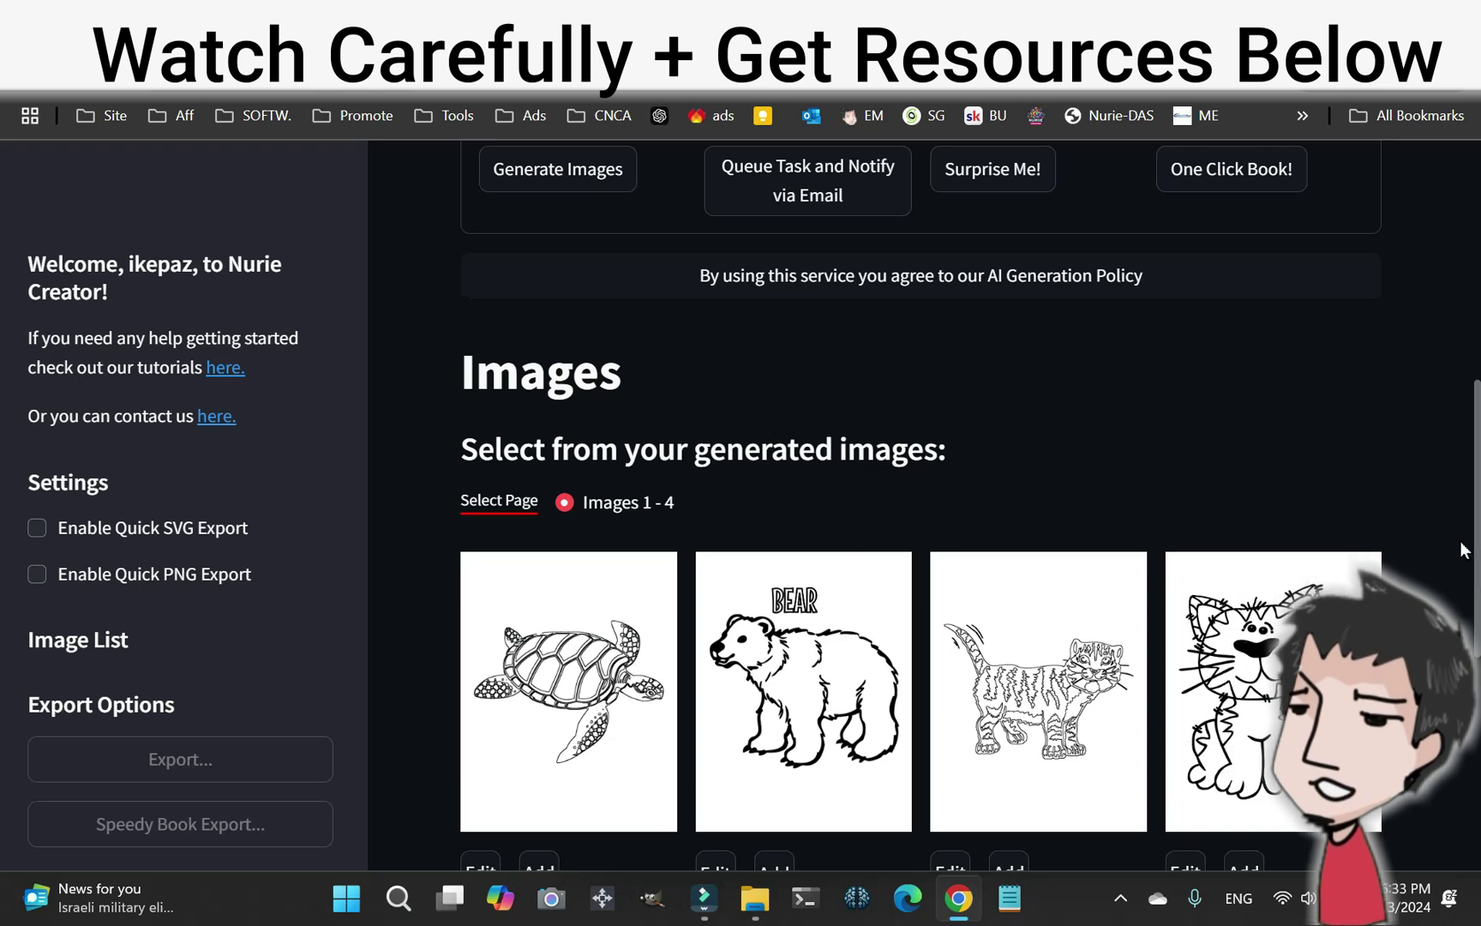
{"action": "scroll", "coordinate": [845, 699], "scroll_direction": "down", "scroll_amount": 2}
Add the BEAR page to the image list and open export mode listing it alone
{"action": "left_click", "coordinate": [773, 672]}
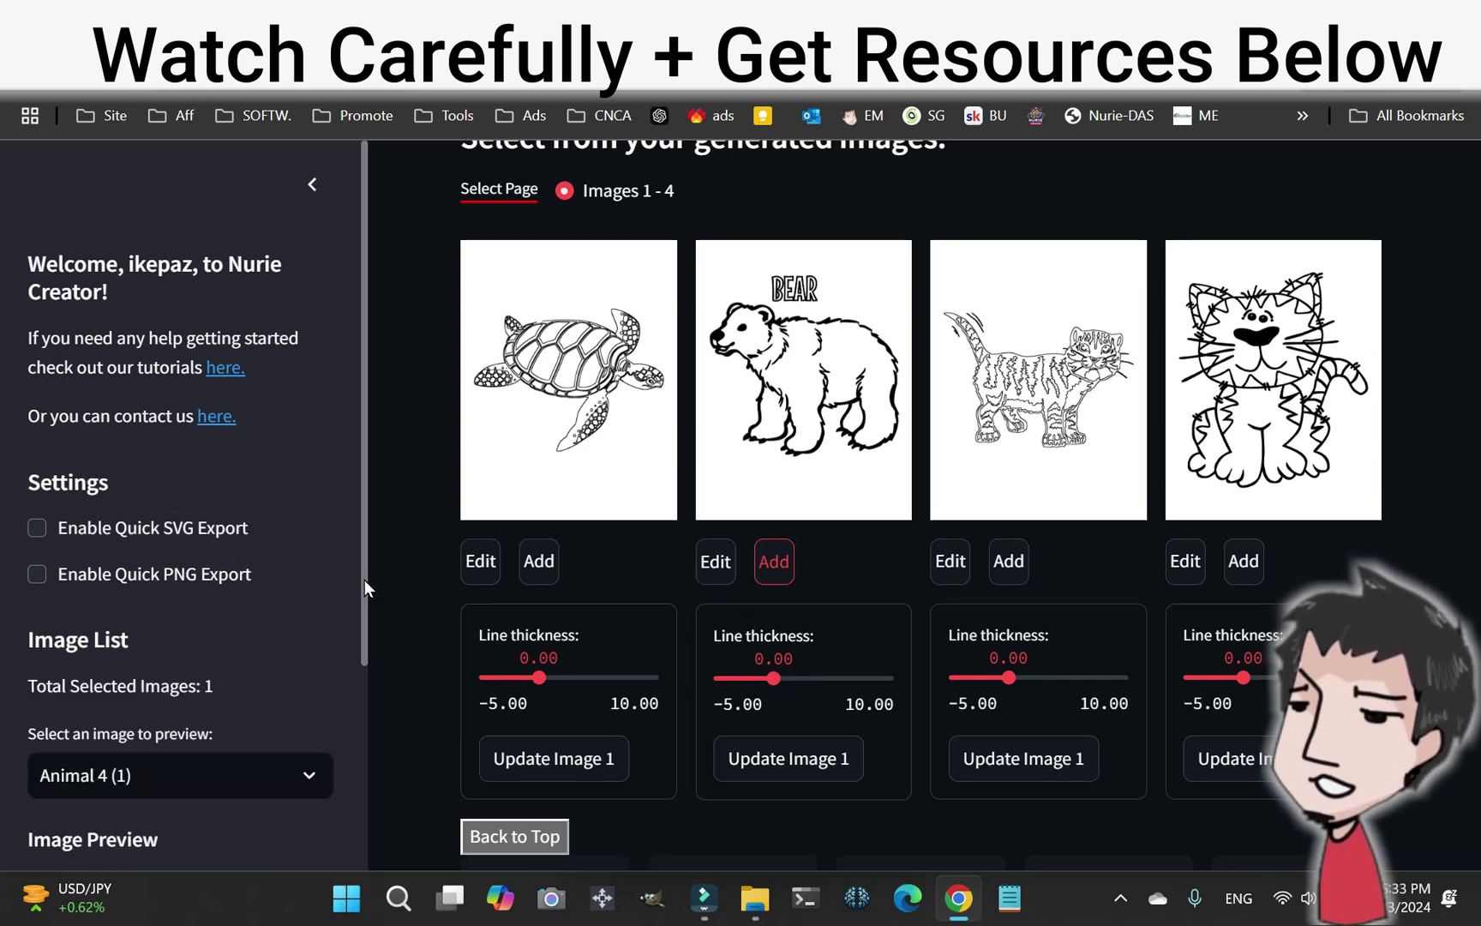
{"action": "left_click_drag", "start_coordinate": [364, 429], "coordinate": [363, 734]}
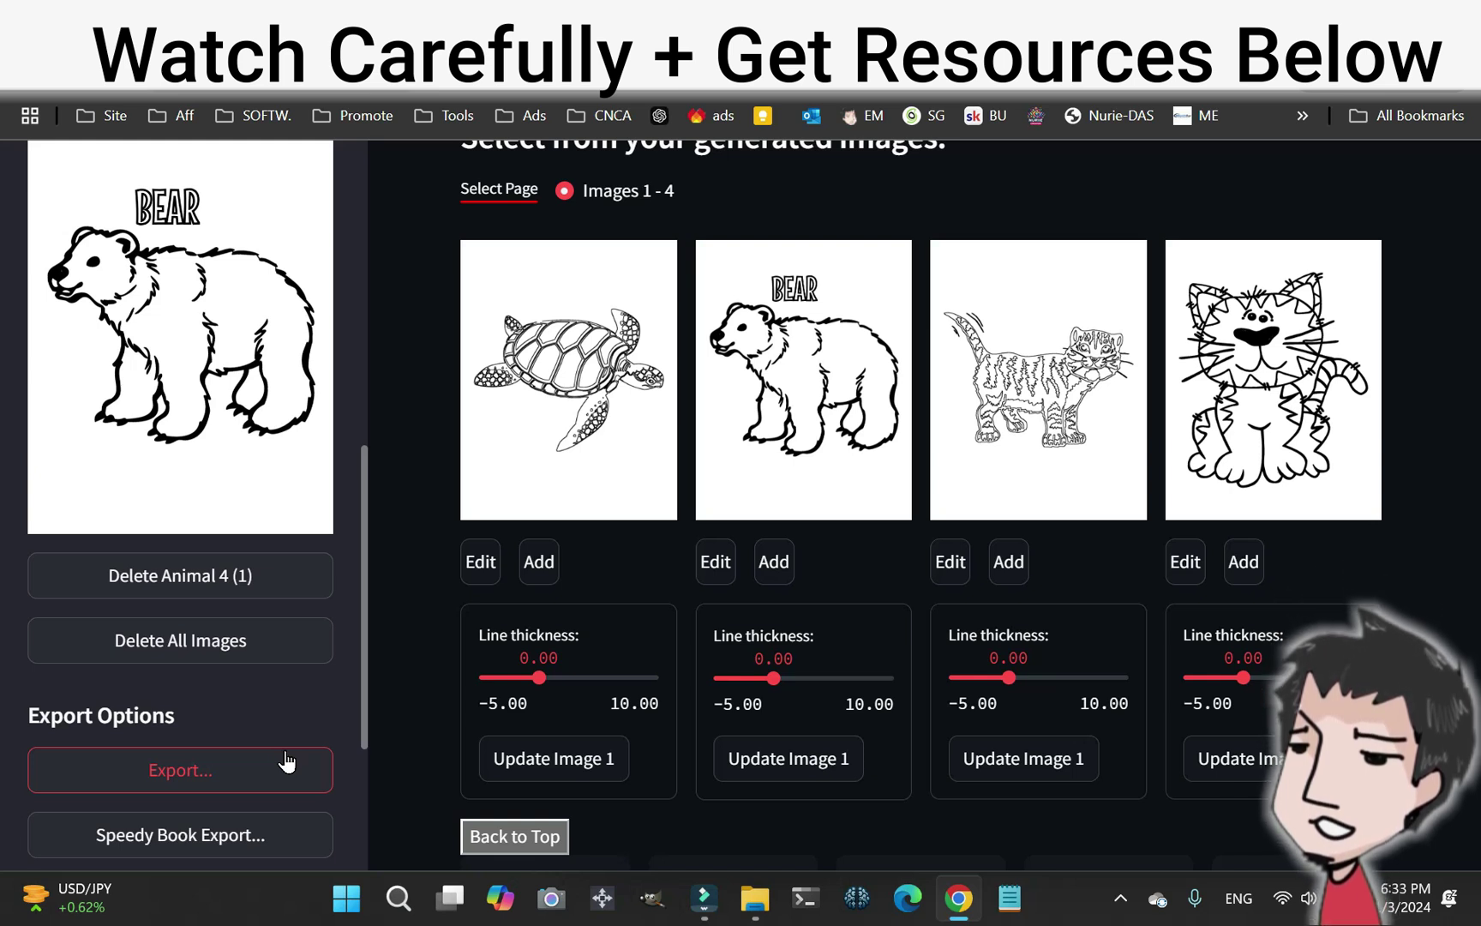
{"action": "left_click", "coordinate": [286, 761]}
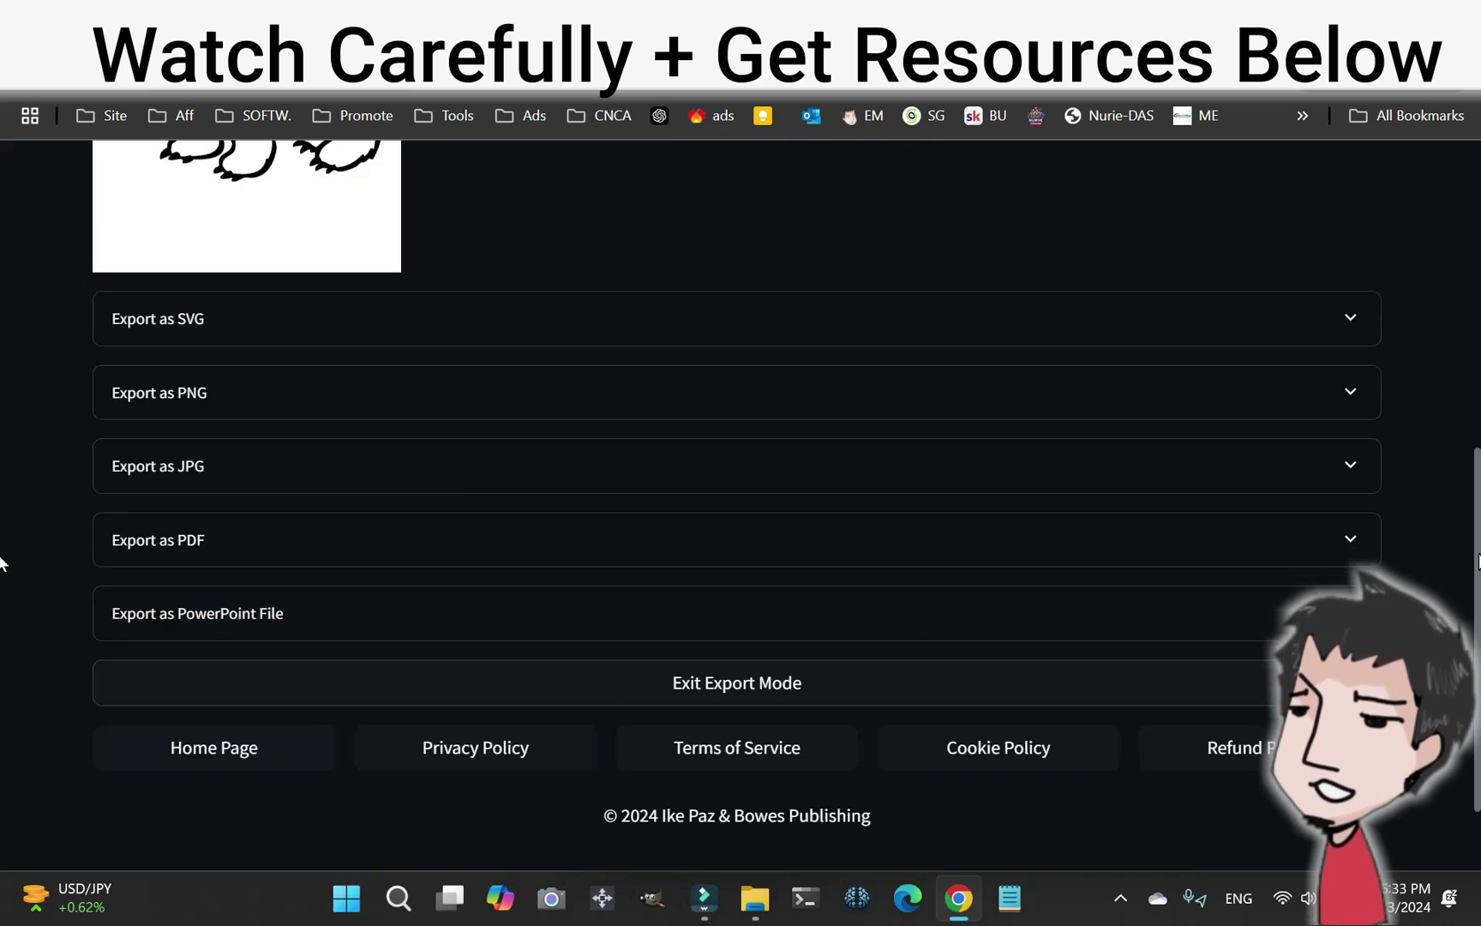
{"action": "scroll", "coordinate": [3, 514], "scroll_direction": "up", "scroll_amount": 6}
{"action": "scroll", "coordinate": [2, 296], "scroll_direction": "up", "scroll_amount": 1}
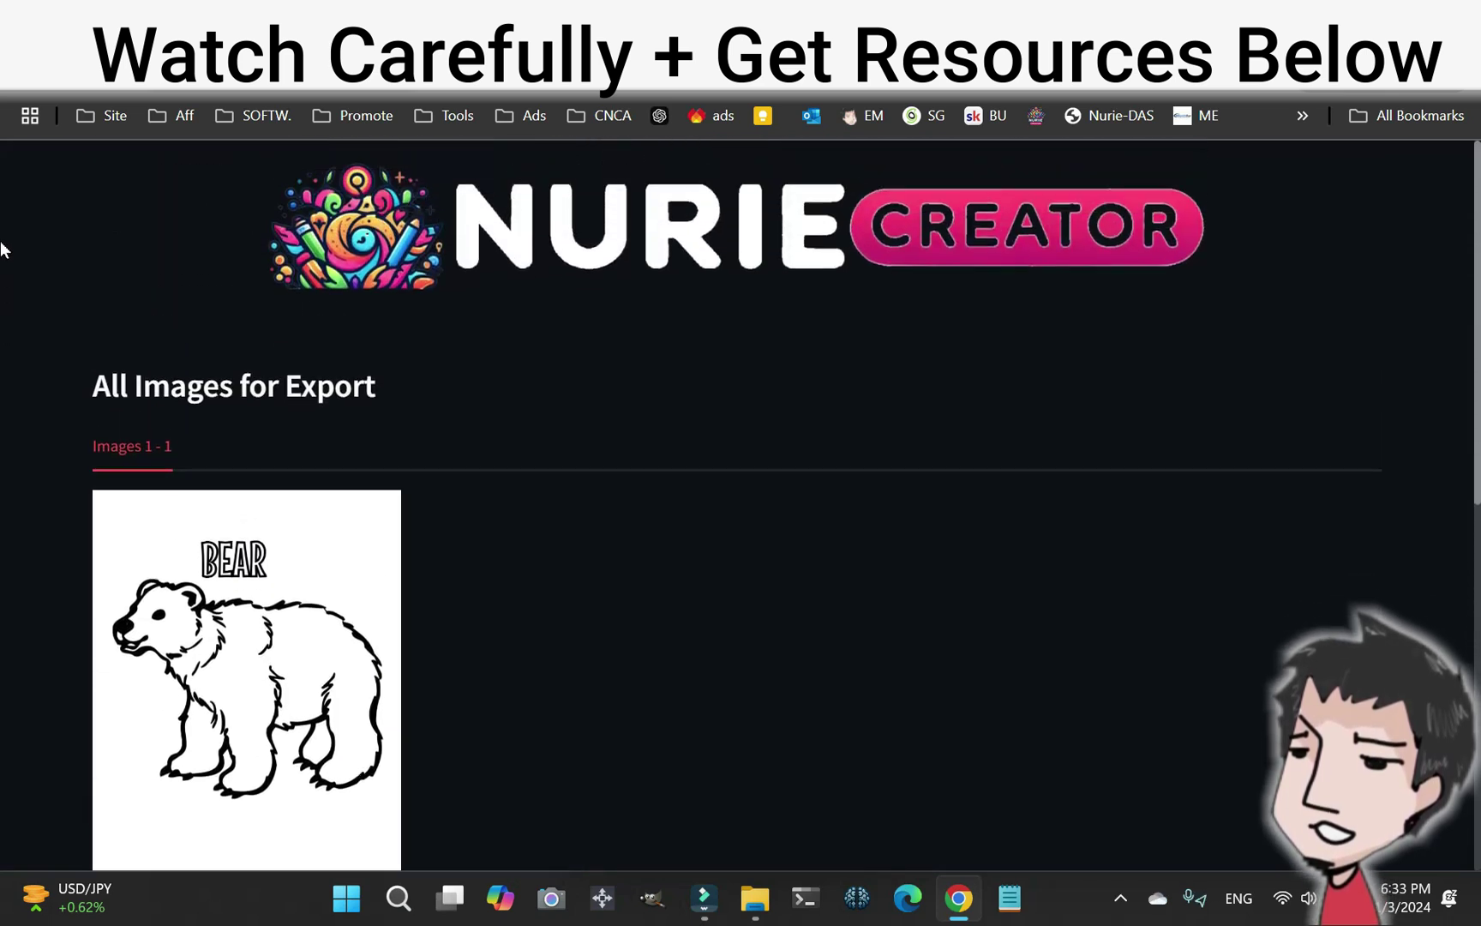